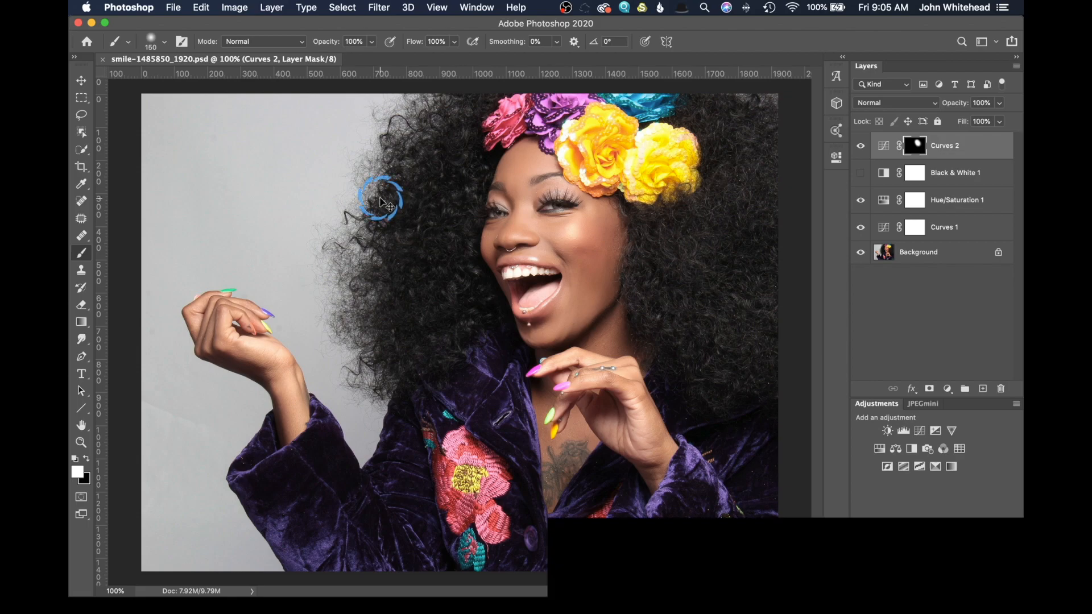
Select the entire canvas and deselect it.
key(super+a)
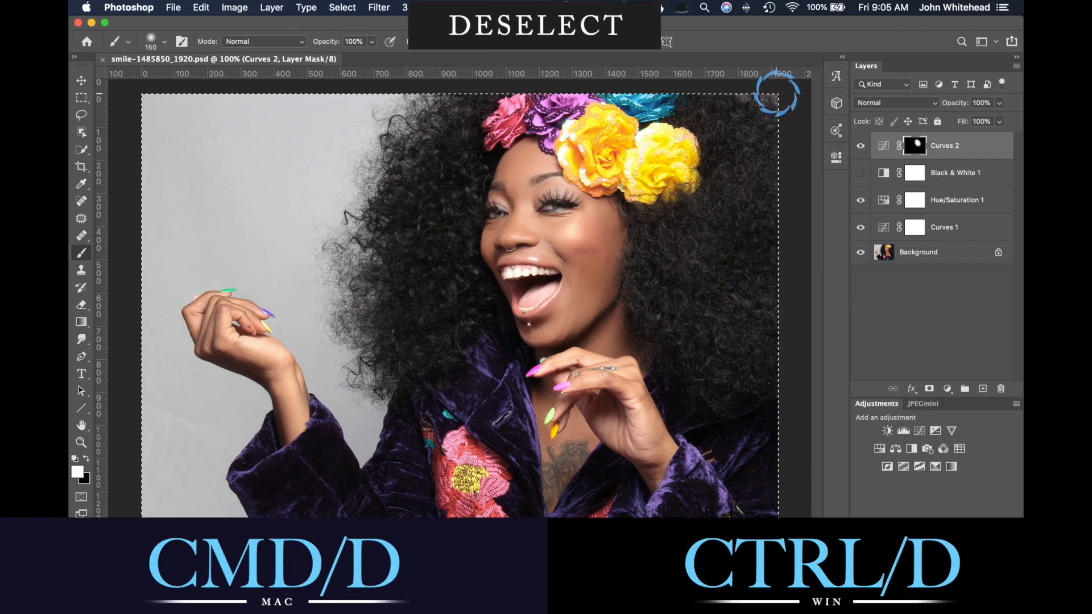
key(super+d)
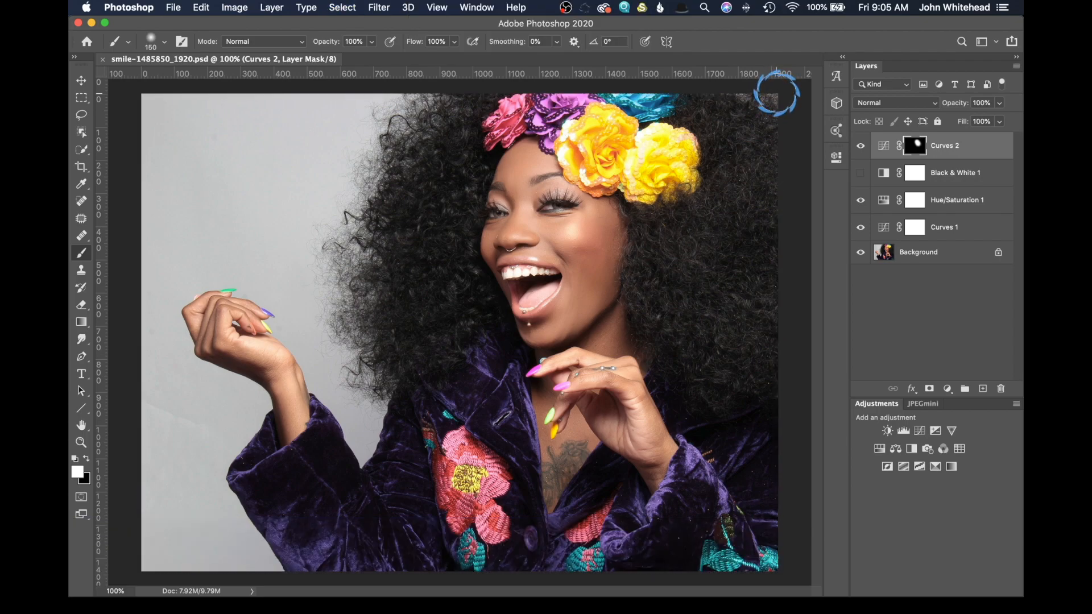
Draw a Lasso selection around the woman's face and clear it.
click(82, 114)
mouse_move(514, 141)
mouse_down()
mouse_move(494, 214)
mouse_move(578, 375)
mouse_move(636, 211)
mouse_move(549, 169)
mouse_up()
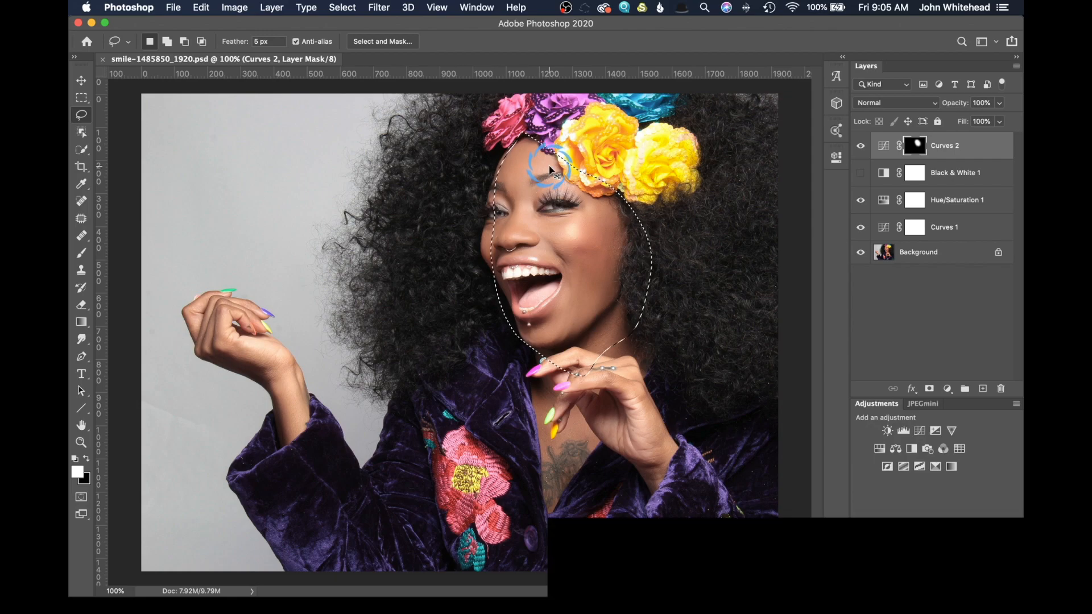
key(cmd+d)
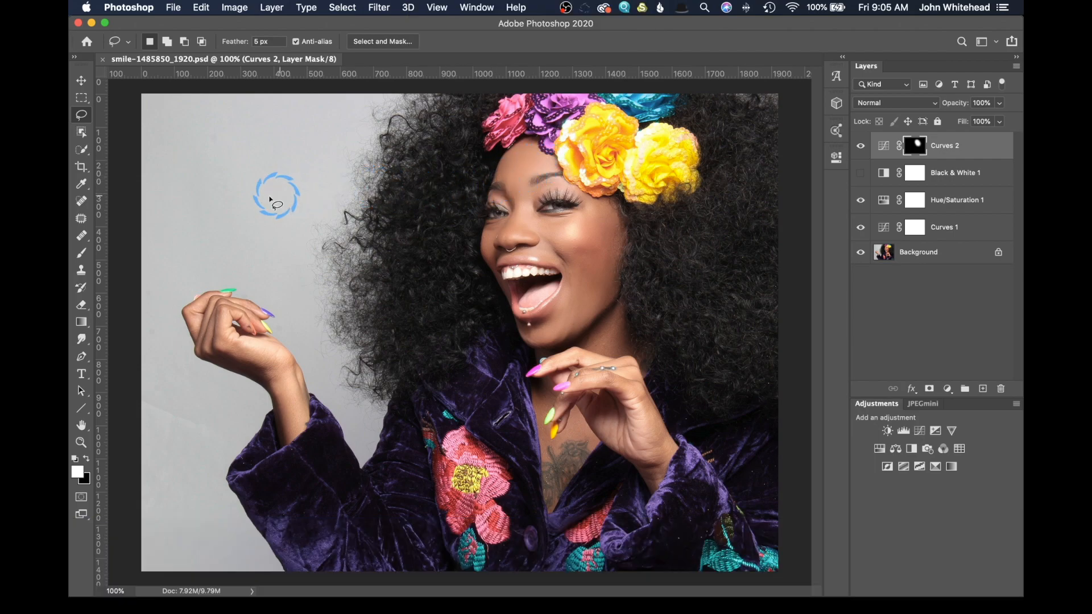
Lasso an oval area of the gray background between the hand and hair, and add the area above it to the selection.
mouse_move(269, 174)
mouse_down()
mouse_move(259, 337)
mouse_move(343, 205)
mouse_up()
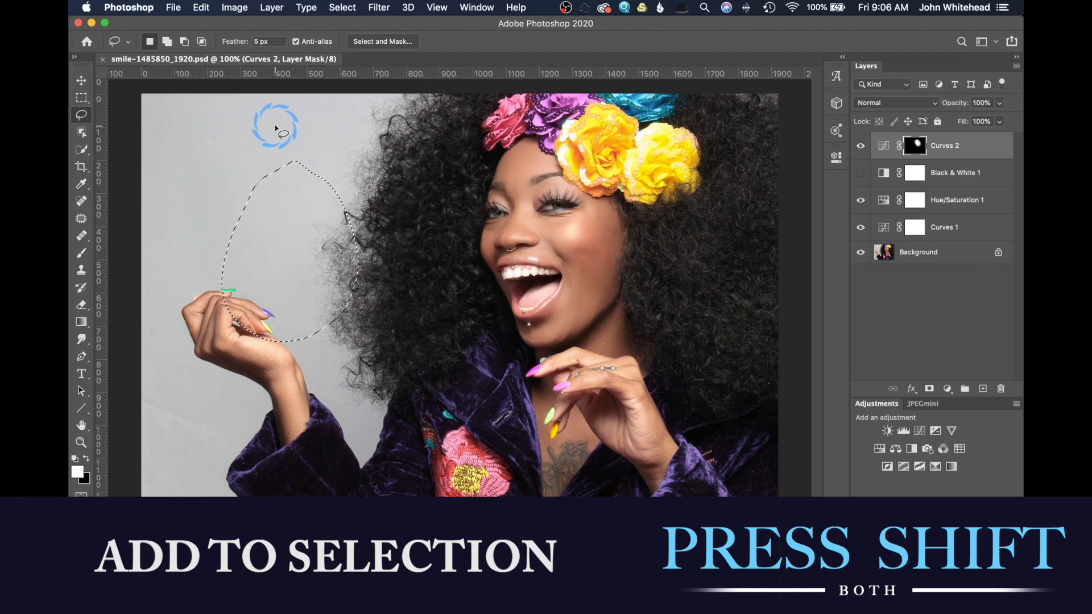
key(shift)
mouse_move(254, 154)
mouse_down()
mouse_move(228, 209)
mouse_move(277, 273)
mouse_move(351, 257)
mouse_move(387, 204)
mouse_up()
drag(288, 127, 264, 128)
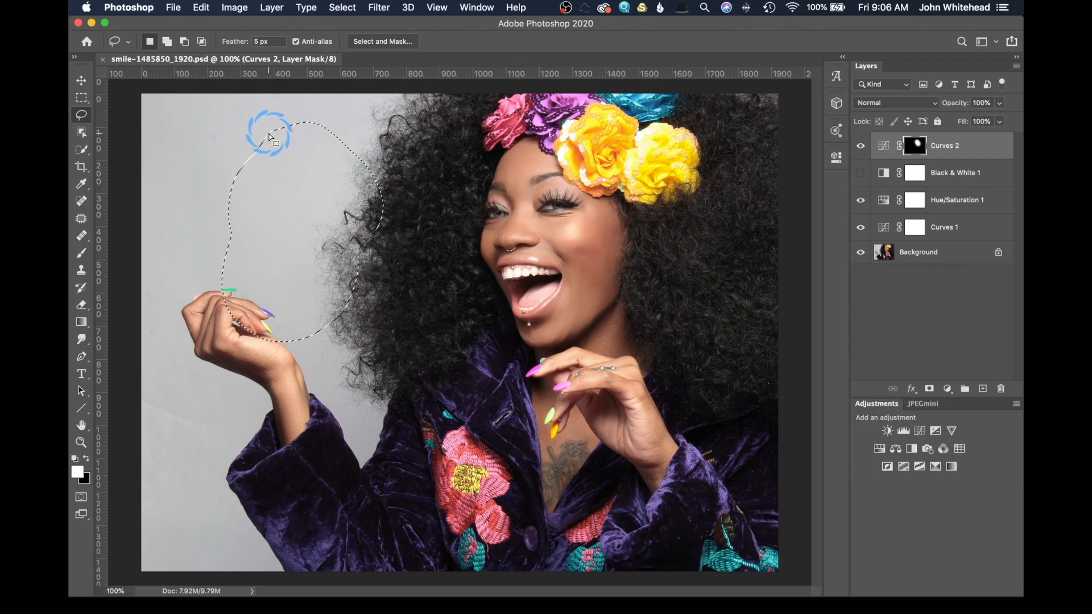
Subtract the upper background area and the part overlapping the raised hand's fingers from the Lasso selection.
key(alt)
mouse_move(268, 134)
mouse_down()
mouse_move(233, 137)
mouse_move(265, 168)
mouse_move(345, 191)
mouse_move(382, 169)
mouse_move(389, 111)
mouse_move(338, 86)
mouse_move(238, 131)
mouse_up()
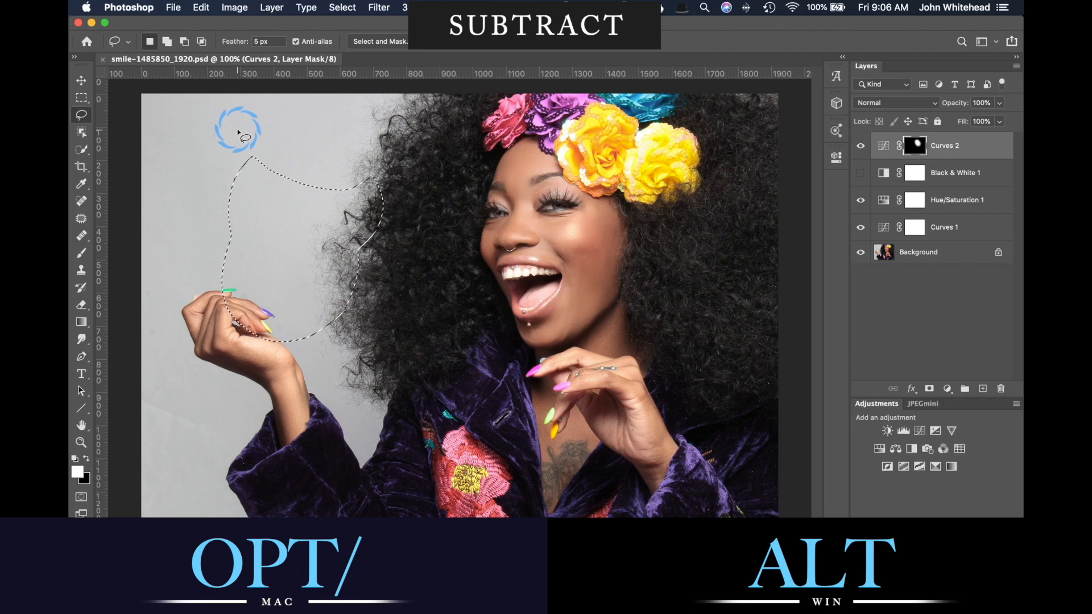
key(alt)
mouse_move(280, 339)
mouse_down()
mouse_move(259, 302)
mouse_move(211, 284)
mouse_move(175, 295)
mouse_move(160, 328)
mouse_move(188, 370)
mouse_move(223, 389)
mouse_move(253, 393)
mouse_move(285, 354)
mouse_up()
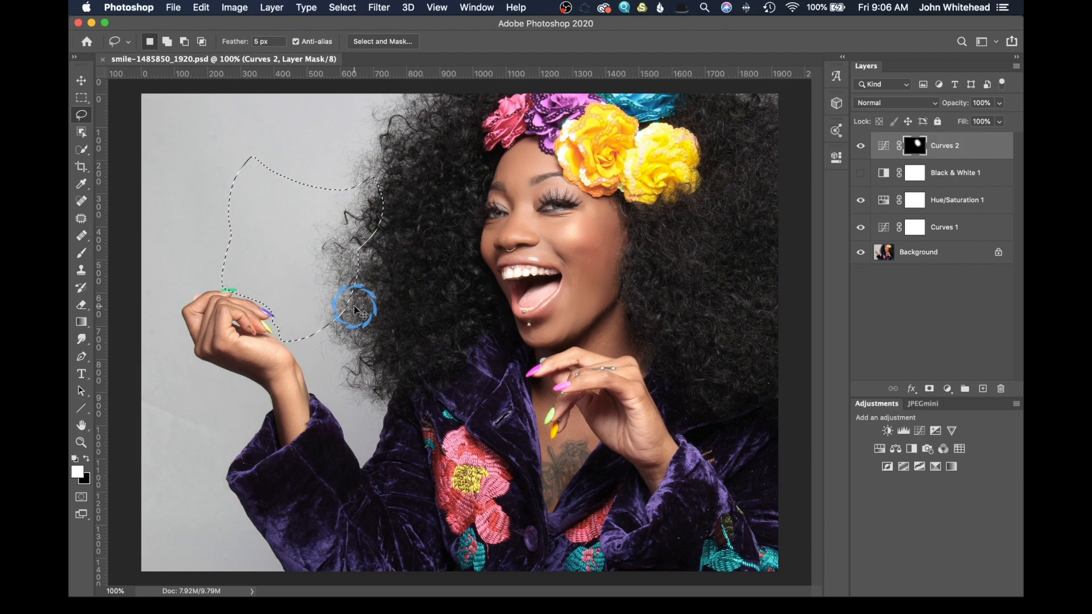
Clear the selection outline from view and zoom in to 300%, back out to 100%, and in to 200%.
key(super+d)
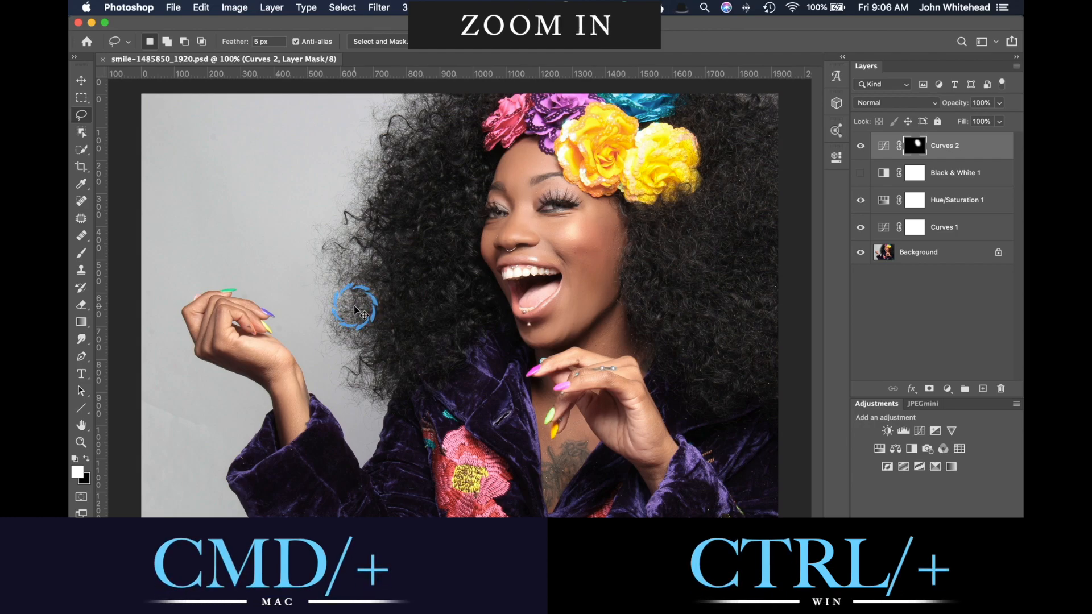
key(super+plus)
key(super+plus)
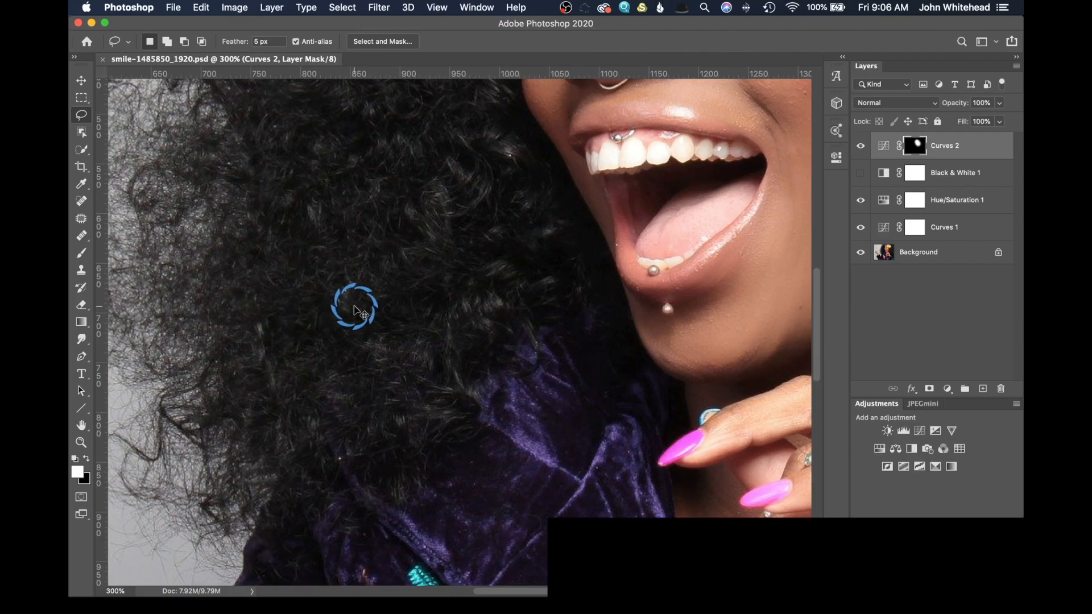
key(super+minus)
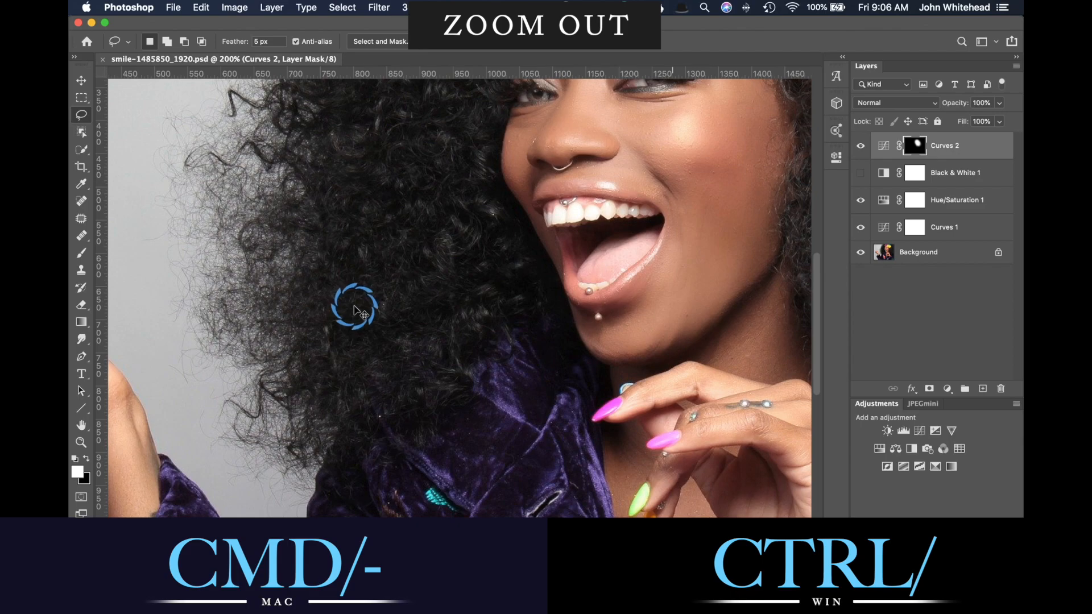
key(super+minus)
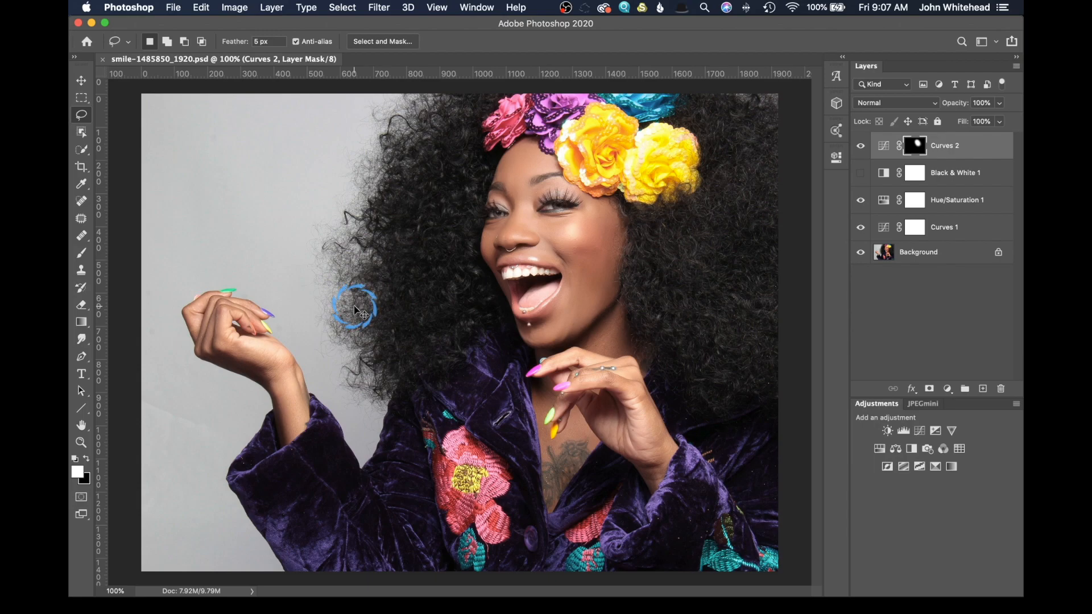
key(super+plus)
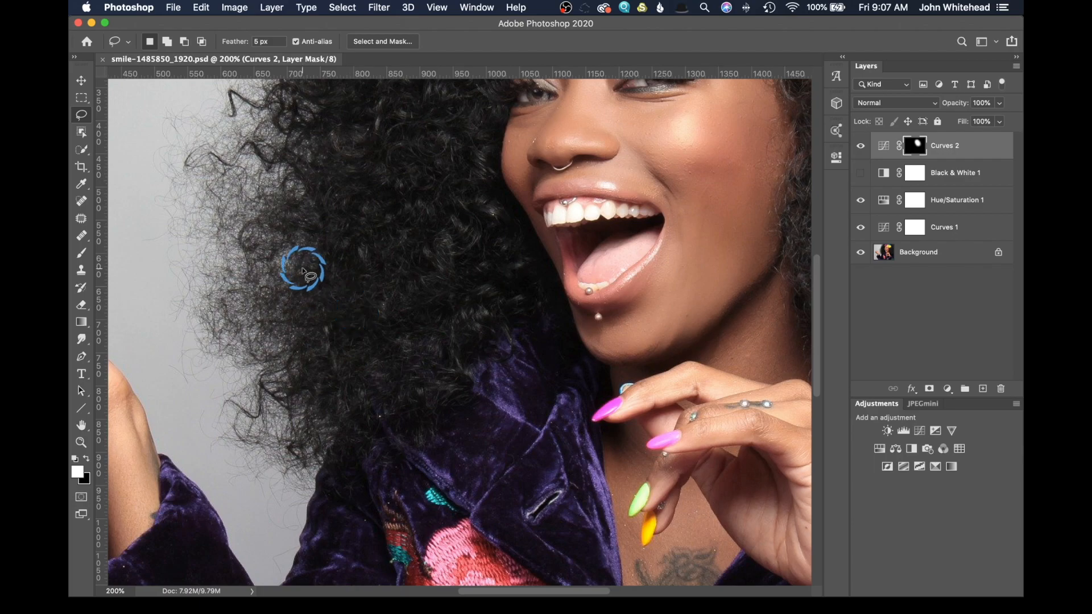
Pan the enlarged image with the Hand tool and from within the Lasso tool, and fit the image to the window.
click(81, 427)
mouse_move(474, 310)
mouse_down()
mouse_move(428, 292)
mouse_move(482, 280)
mouse_move(483, 306)
mouse_up()
click(81, 426)
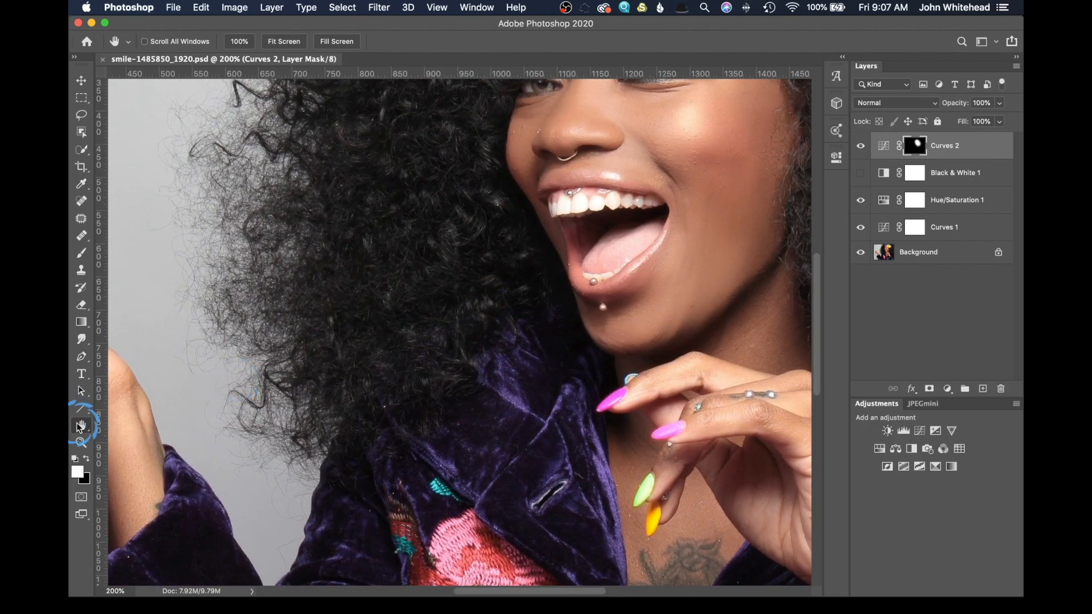
click(81, 114)
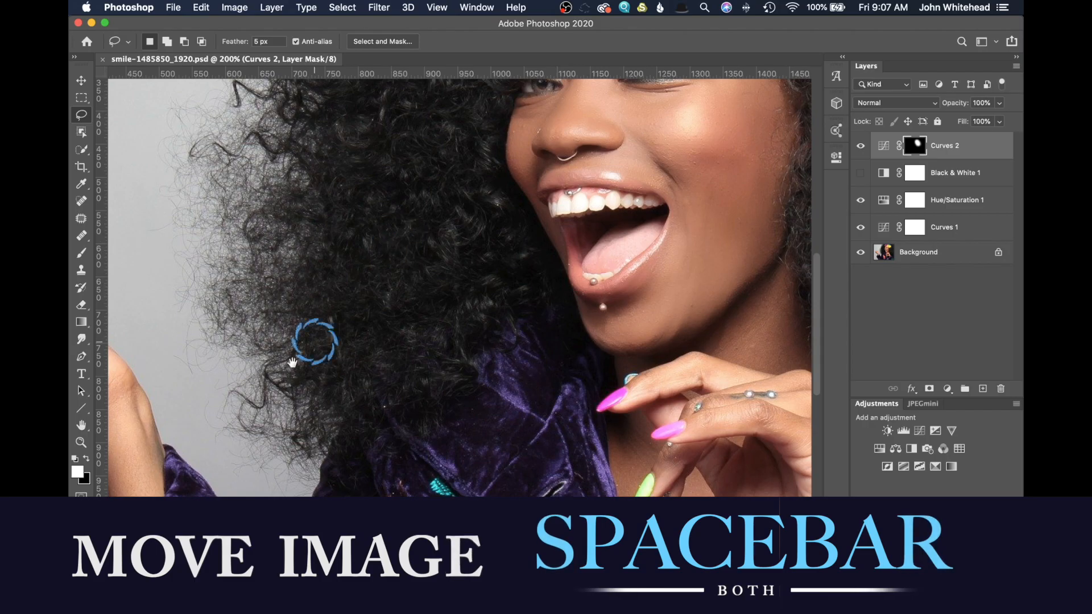
drag(481, 313, 426, 463)
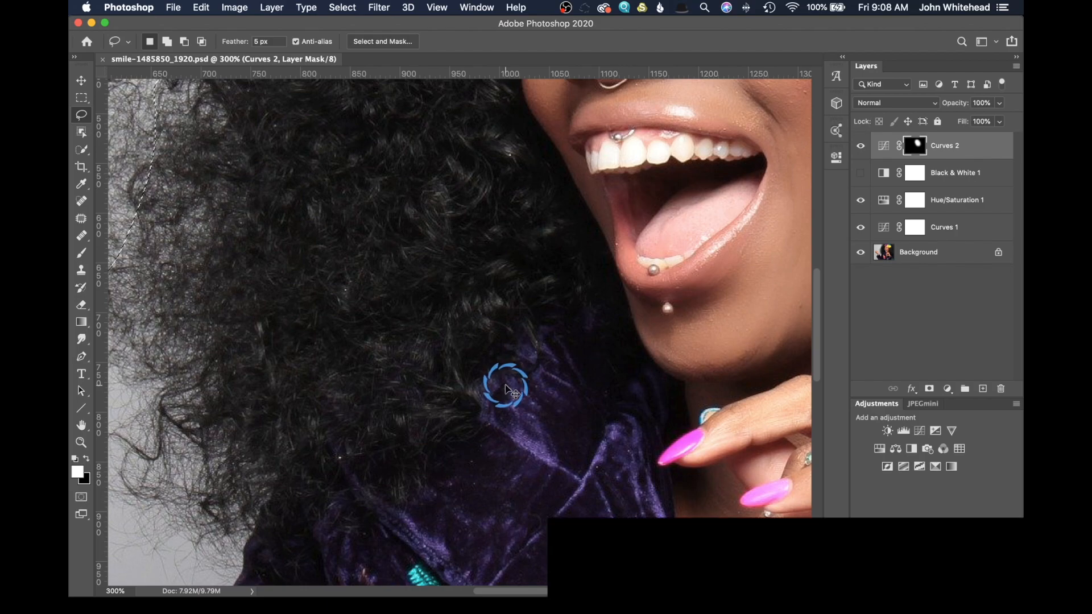
key(super+0)
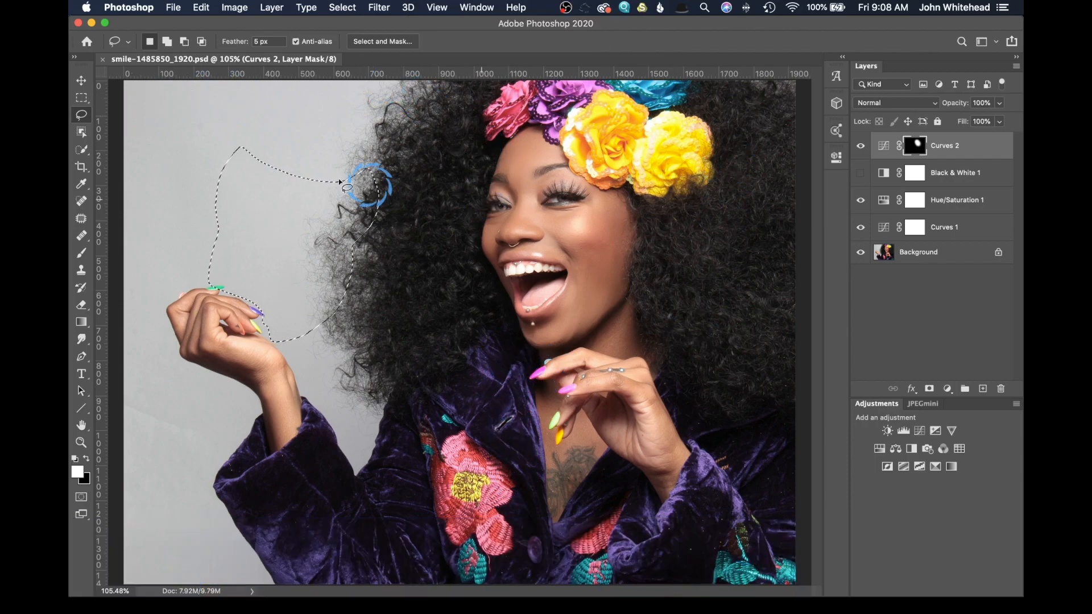
Deselect the background area and undo the deselection.
key(super+d)
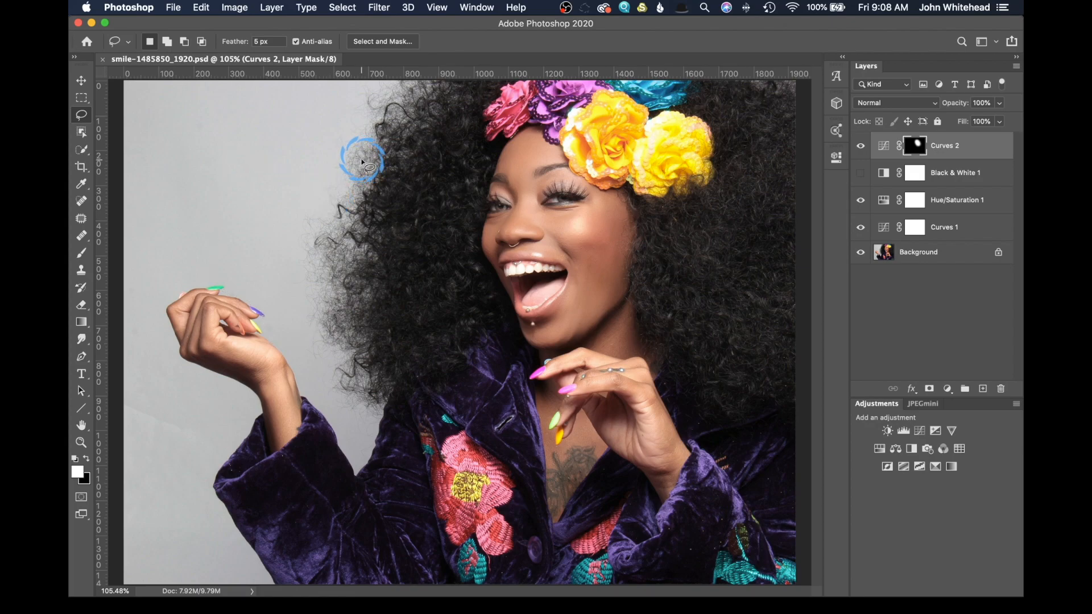
key(super+z)
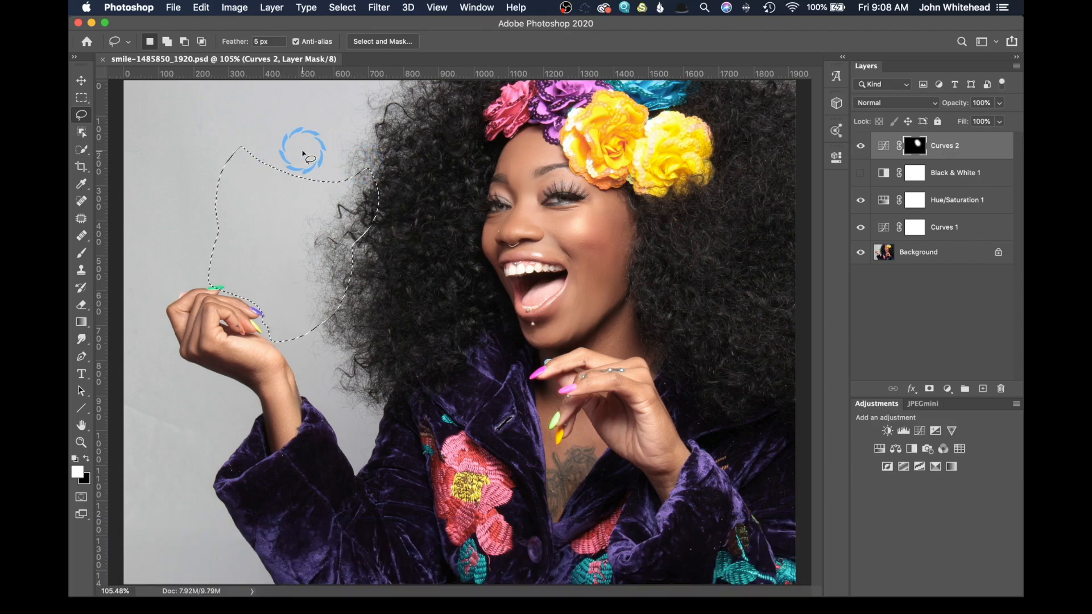
Lasso the woman's face and deselect it, and undo these actions back to the background selection.
mouse_move(508, 138)
mouse_down()
mouse_move(487, 164)
mouse_move(465, 280)
mouse_move(664, 373)
mouse_move(623, 181)
mouse_up()
key(super+d)
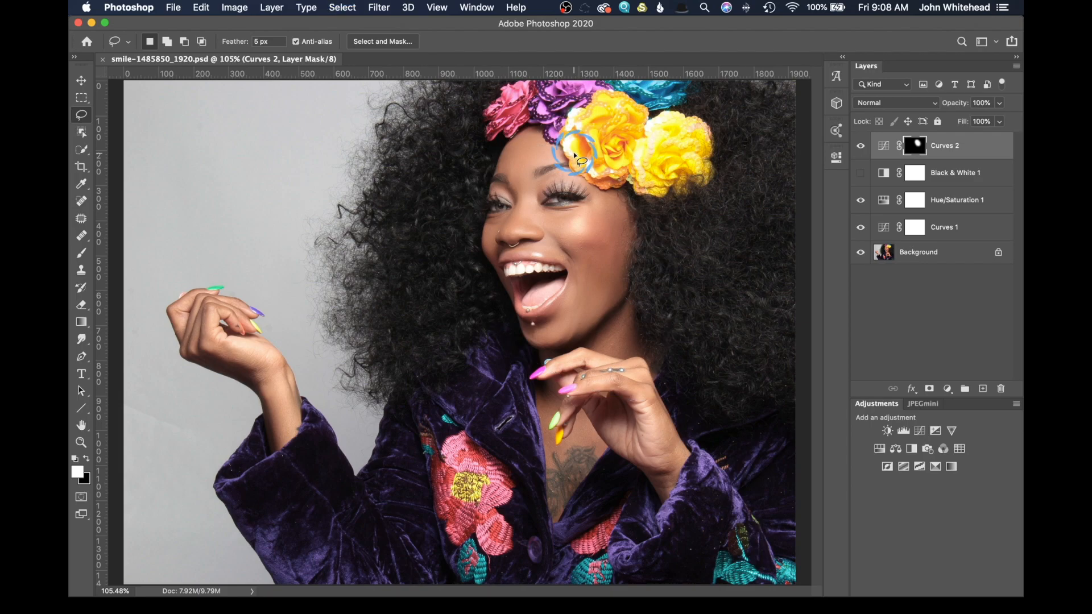
key(super+z)
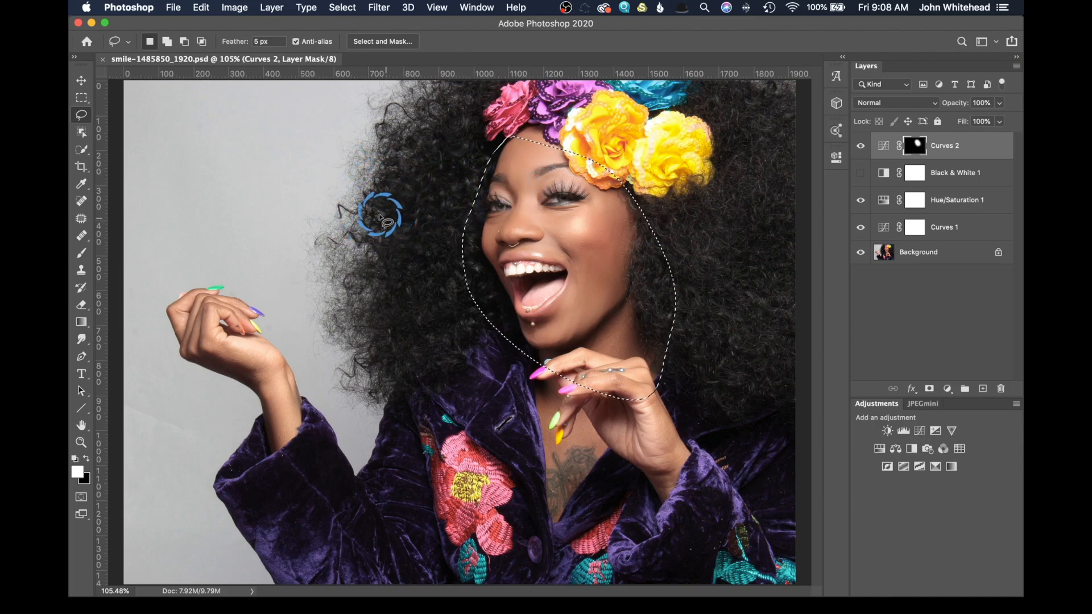
key(super+z)
key(super+shift+z)
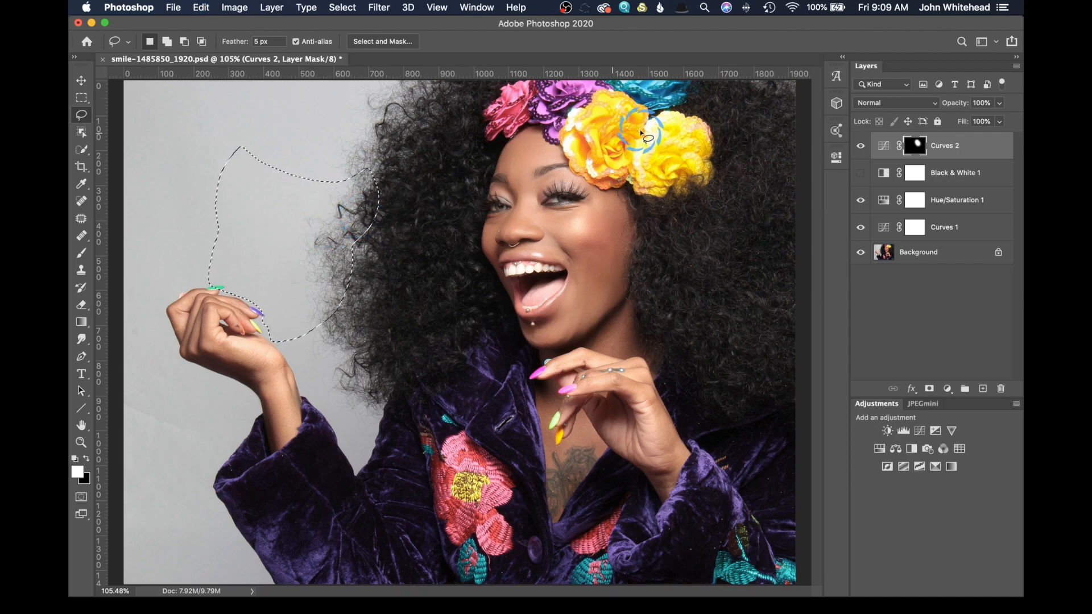
Show the document's History and jump to the latest Deselect state.
click(477, 7)
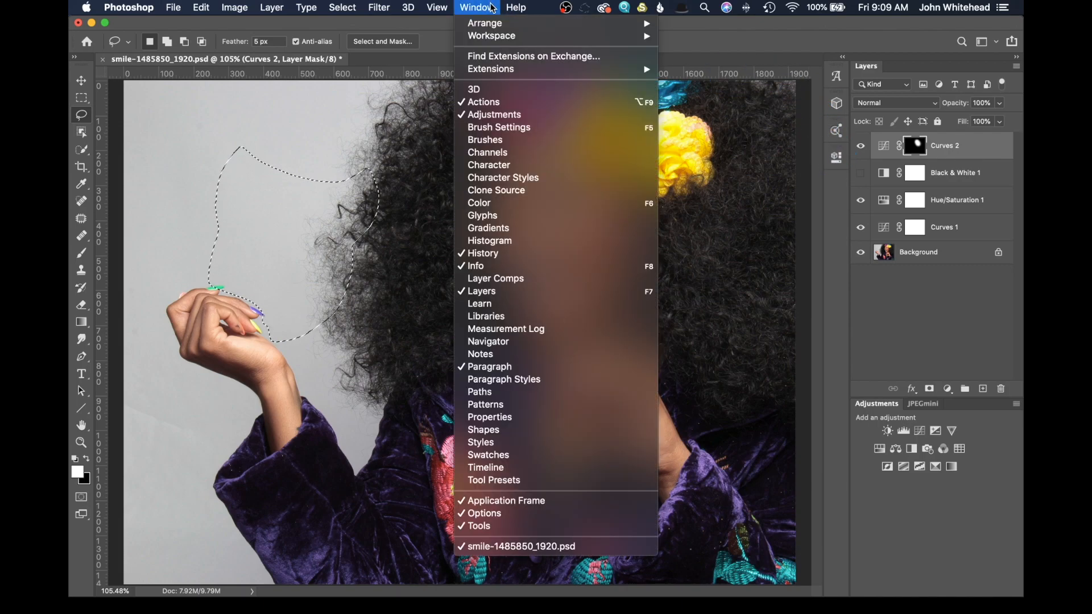
click(517, 254)
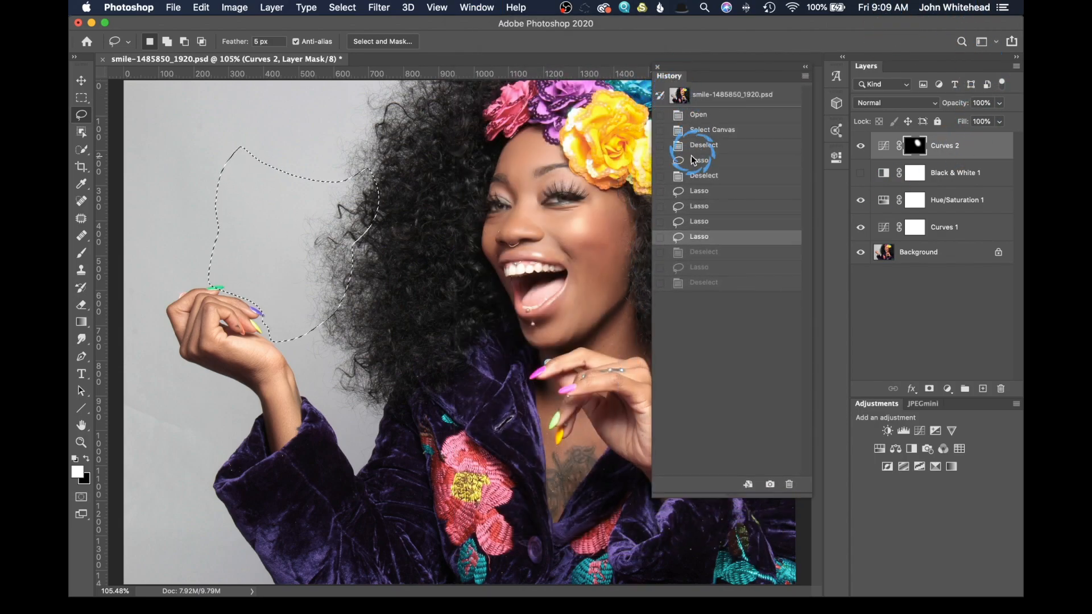
click(725, 283)
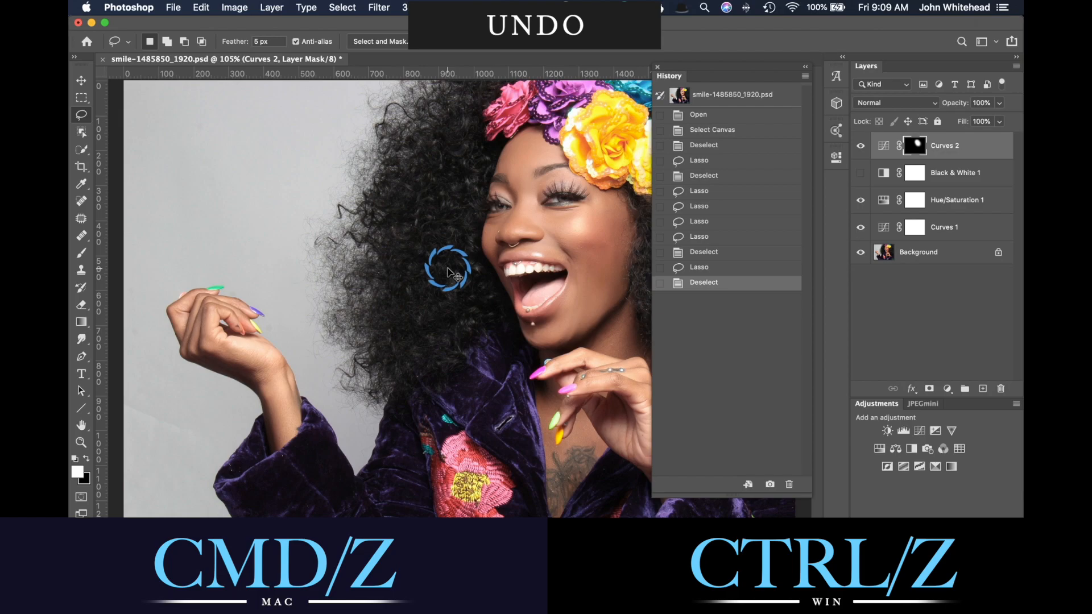
Undo step by step back to the Deselect following the first face lasso, and return to the latest Deselect state in the history.
key(super+z)
key(super+z)
key(super+z)
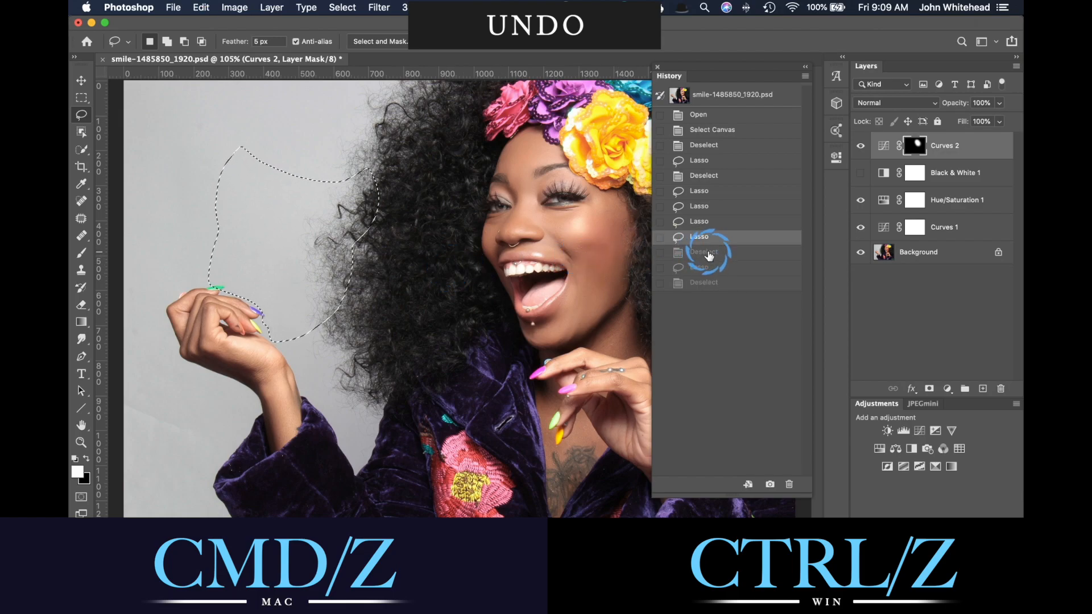
key(super+z)
key(super+z)
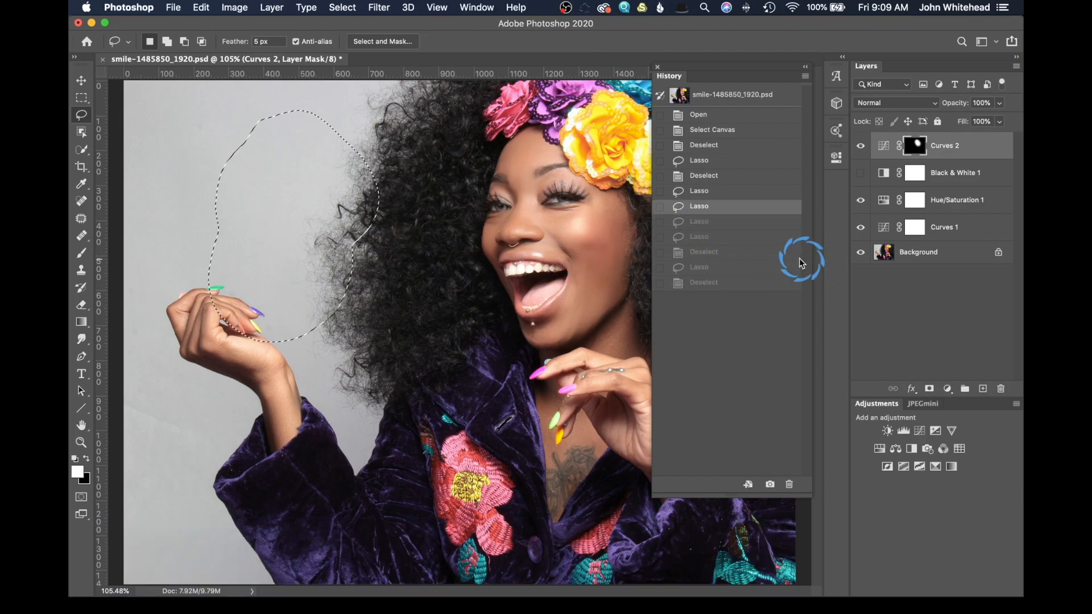
key(super+z)
key(super+z)
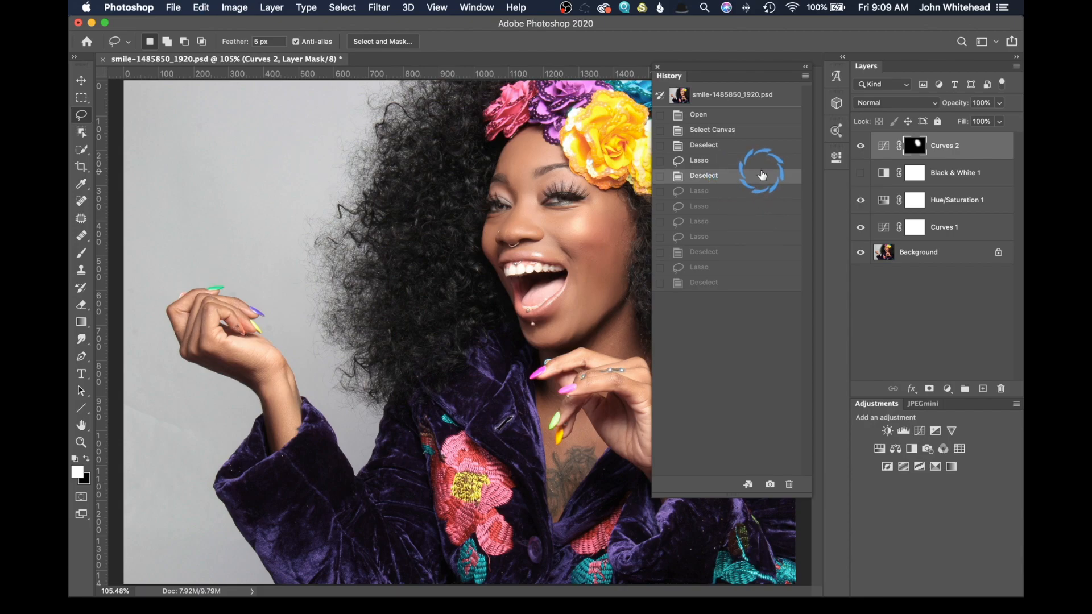
click(796, 283)
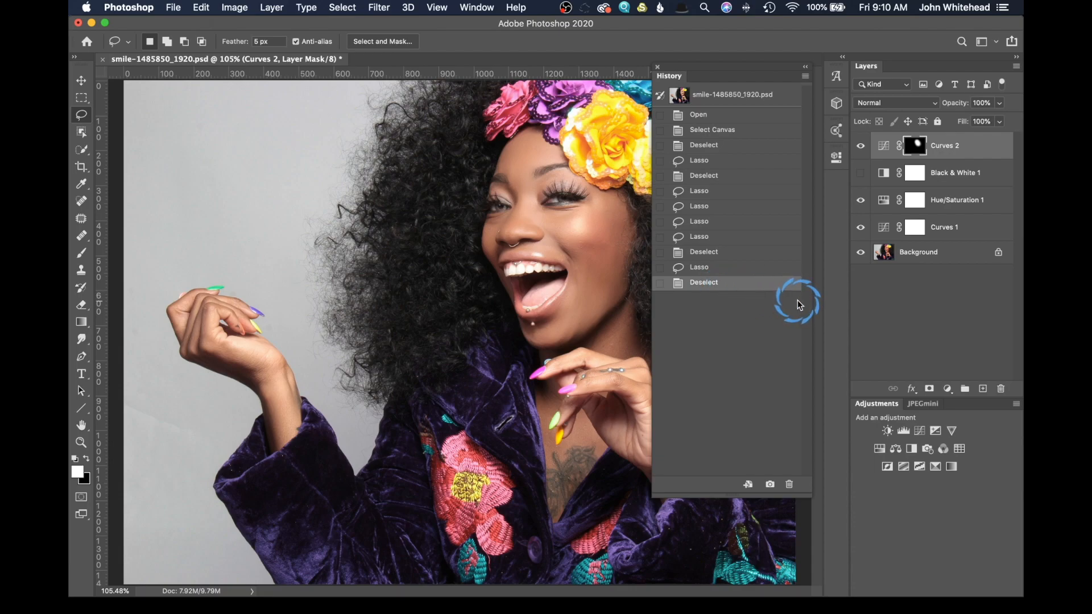
Step back in the history to the first background Lasso state, and redo everything up to the latest Deselect.
key(alt+super+z)
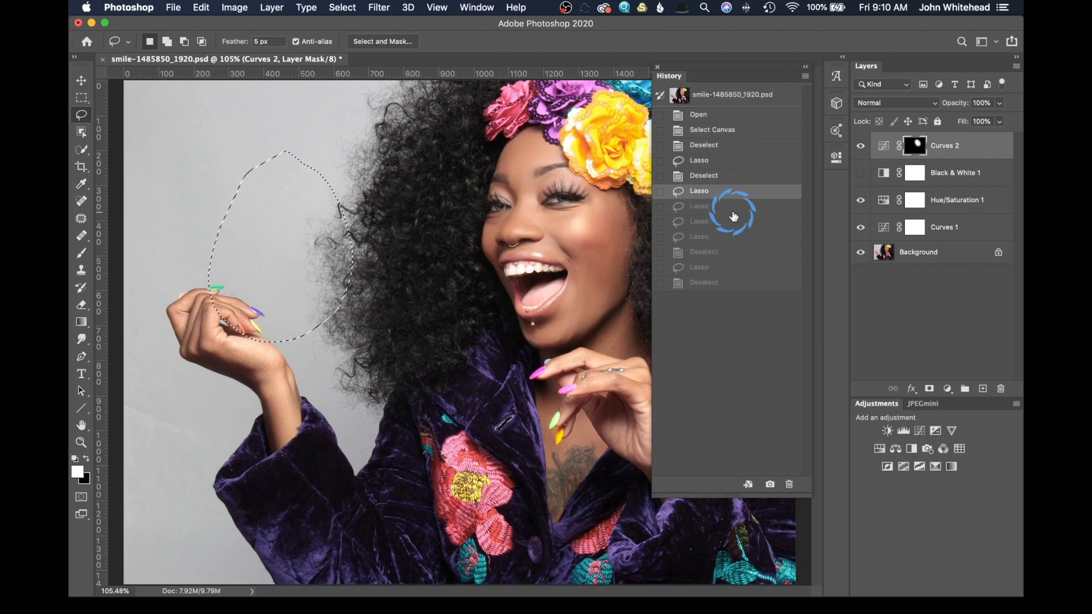
key(shift+super+z)
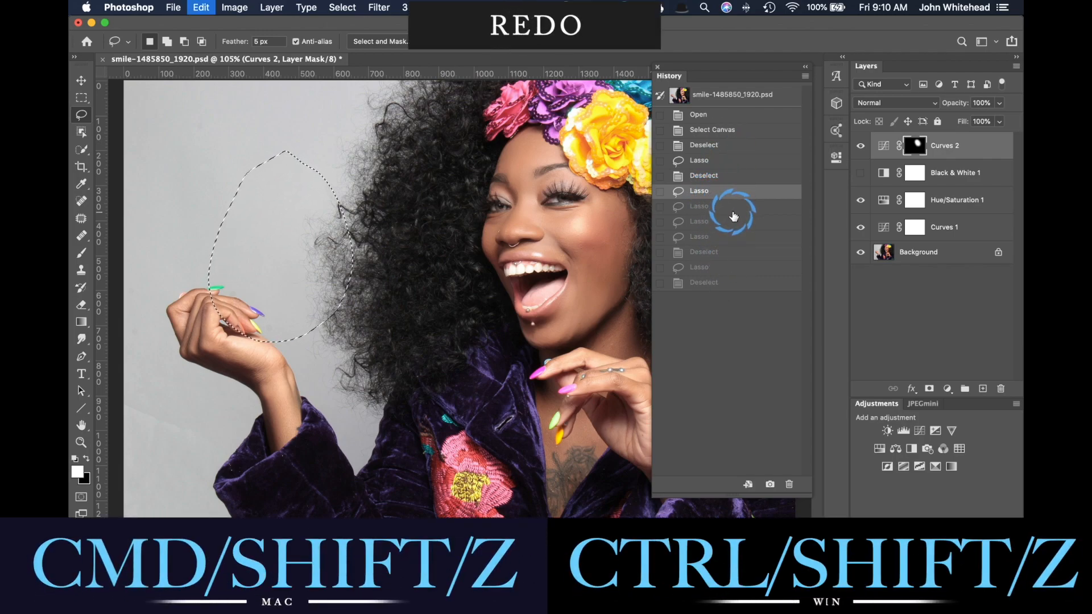
key(shift+super+z)
key(shift+super+z)
key(shift+super+z)
key(shift+super+z)
key(shift+super+z)
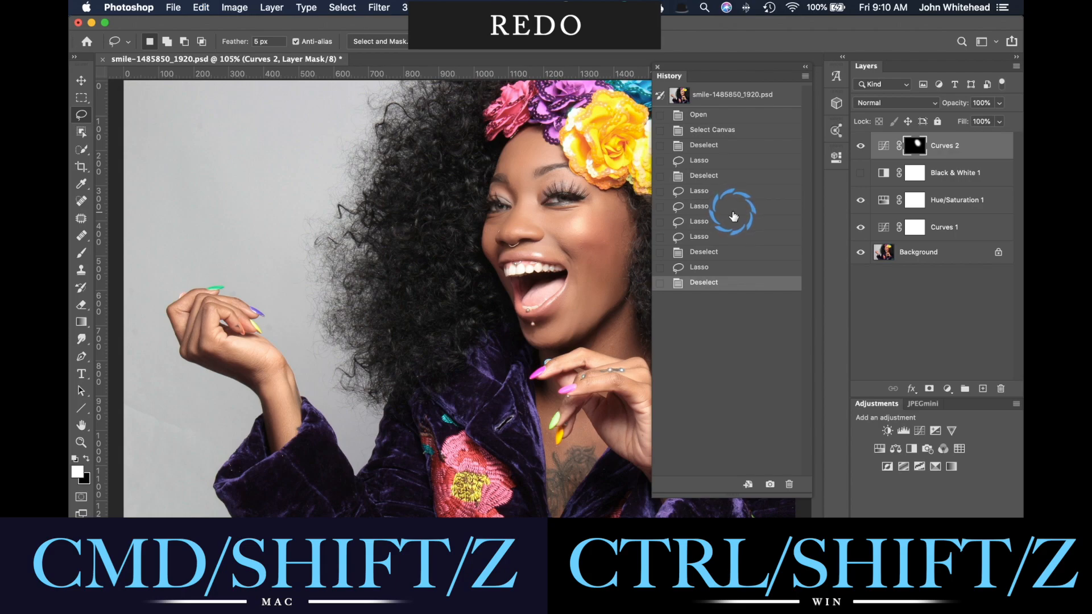
Undo step by step back to the first face Lasso state, and redo one step to the Deselect following it.
key(super+z)
key(super+z)
key(super+z)
key(super+z)
key(super+z)
key(super+z)
key(super+z)
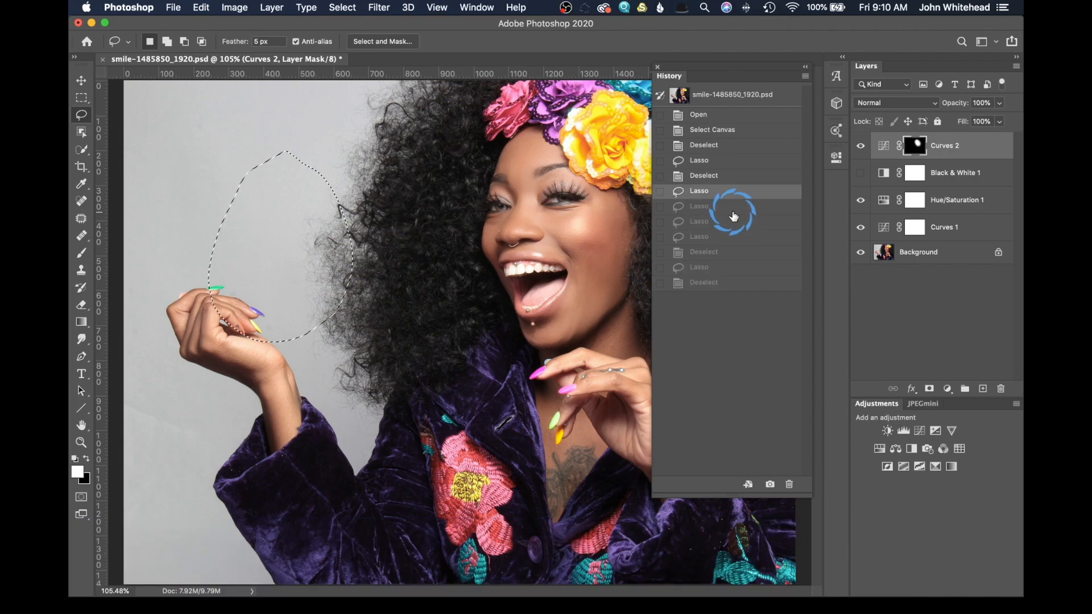
key(super+z)
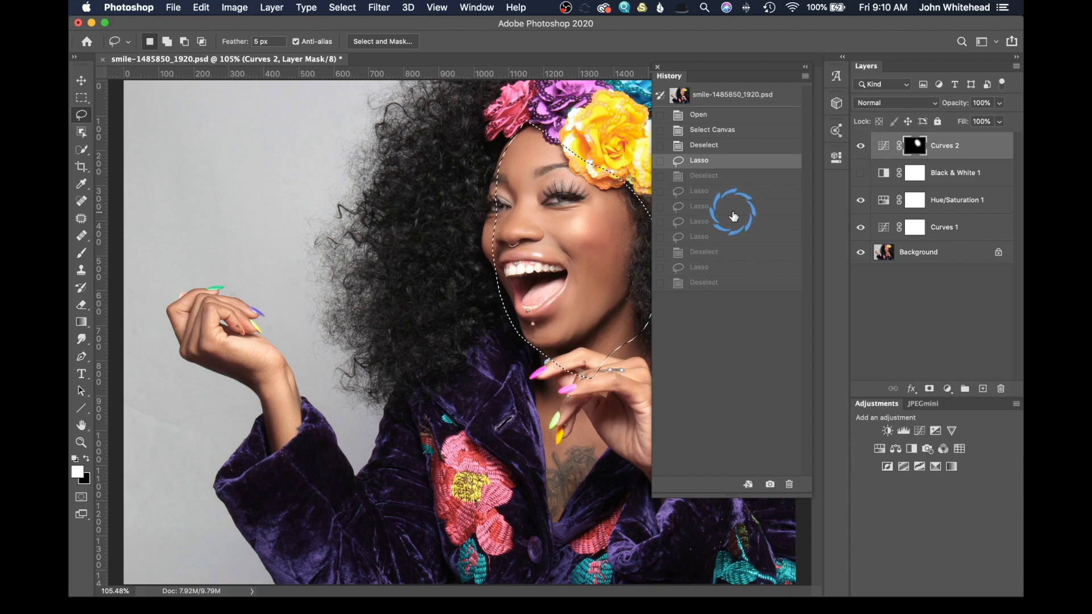
key(shift+super+z)
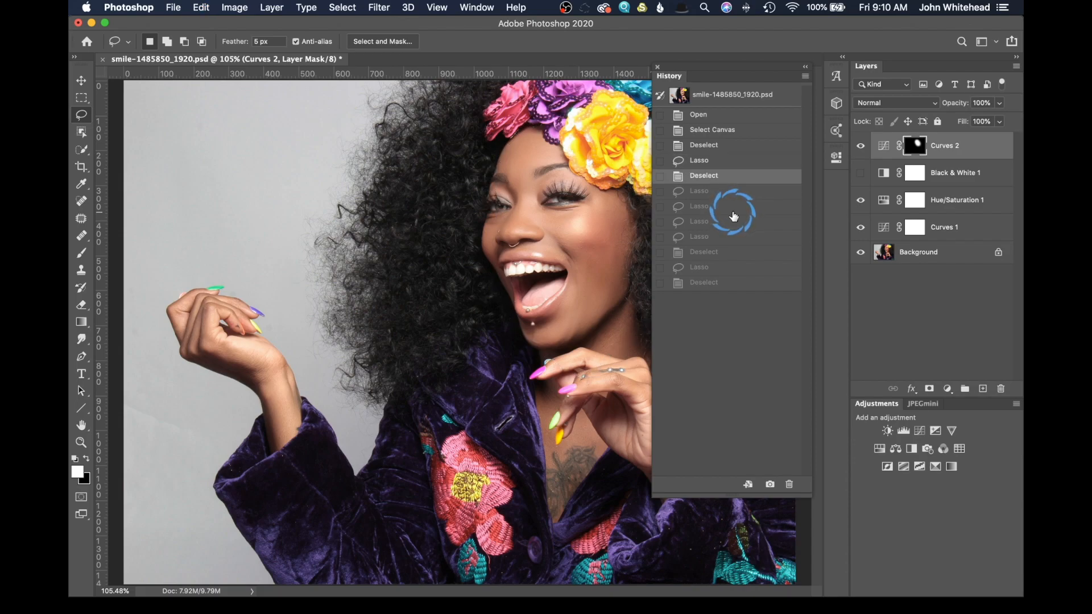
Redo the history step by step until the latest Deselect state and close the History.
key(shift+super+z)
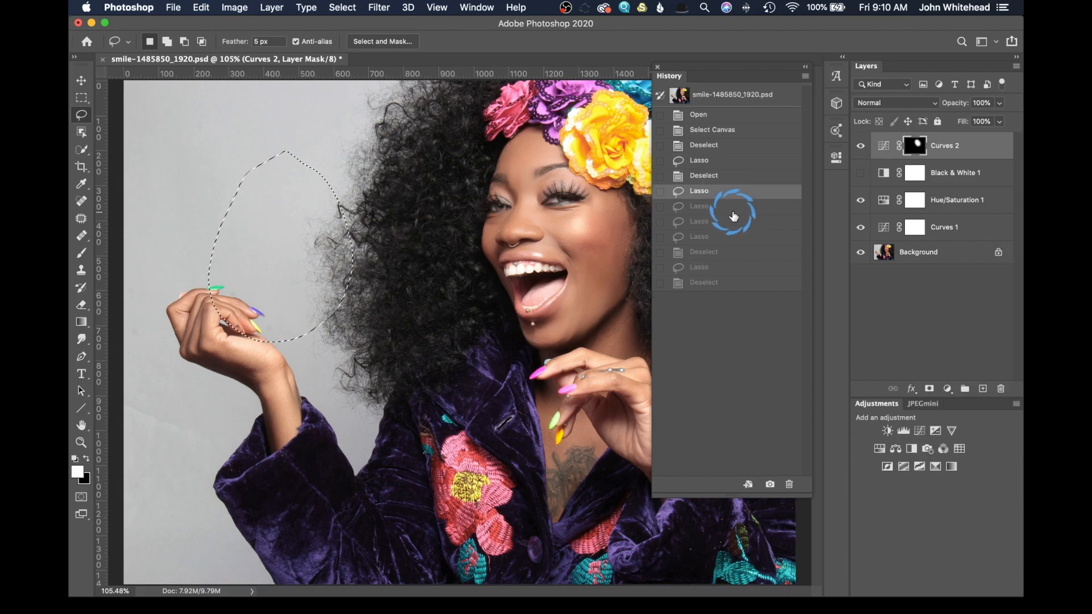
key(shift+super+z)
key(shift+super+z)
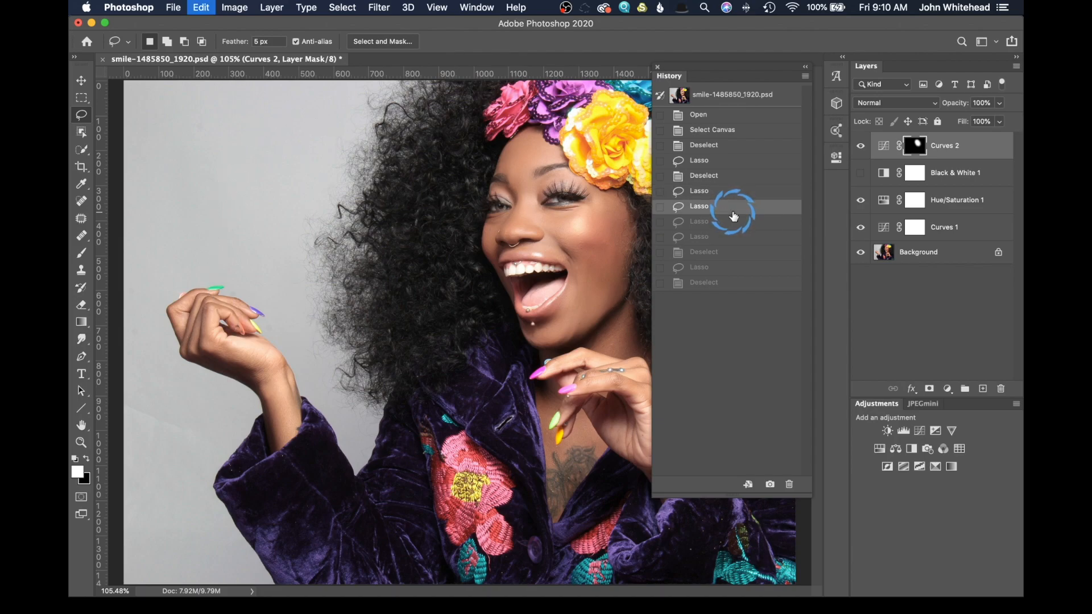
key(shift+super+z)
key(shift+super+z)
key(shift+super+z)
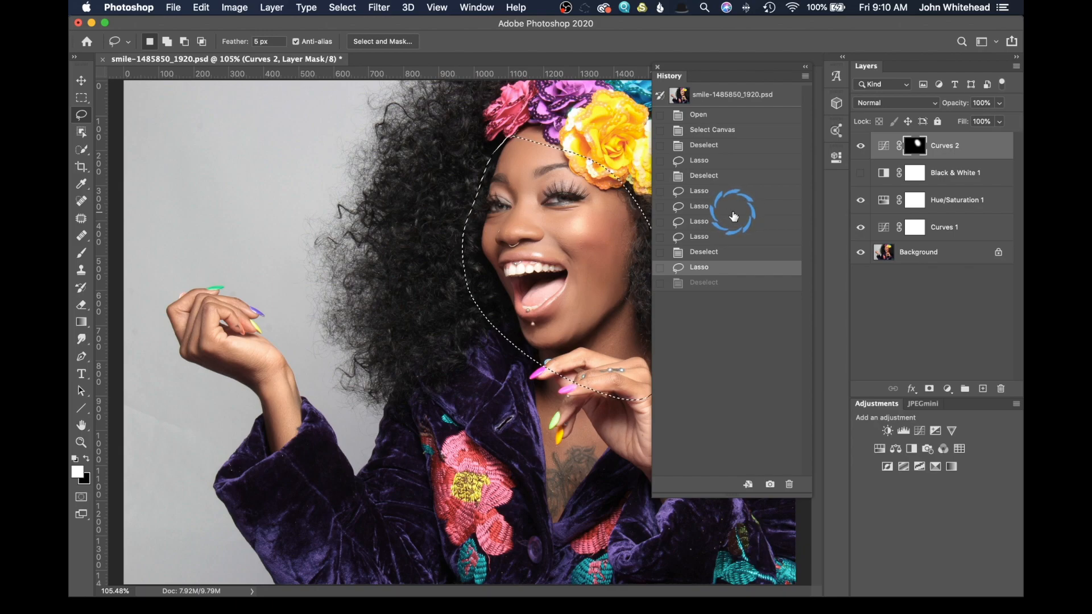
click(172, 387)
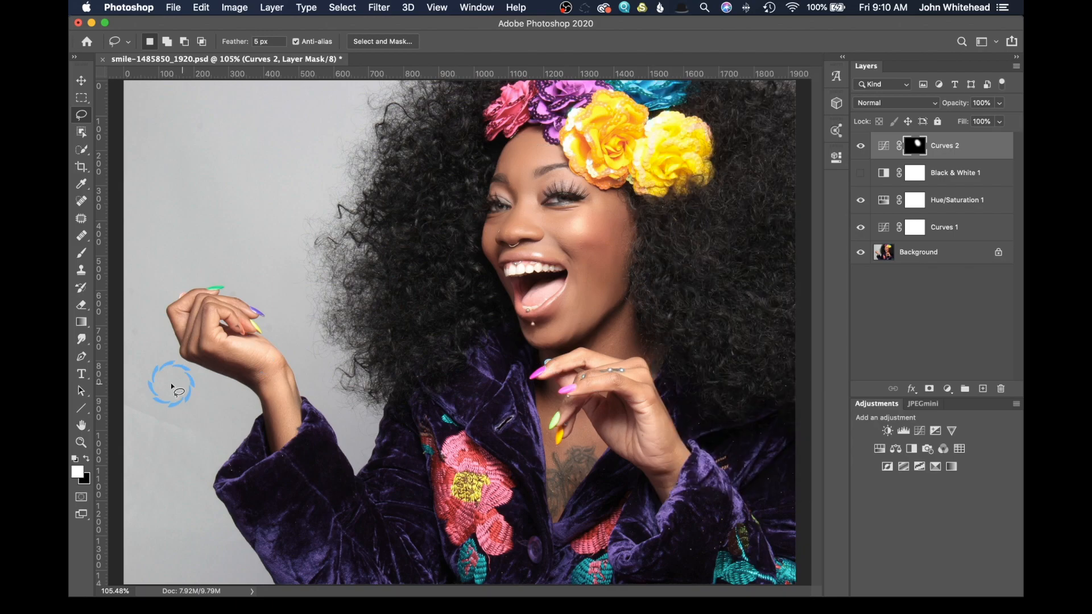
Set the foreground color to bright red, ff0a0a, while the Curves 2 layer mask is active.
click(78, 474)
click(801, 90)
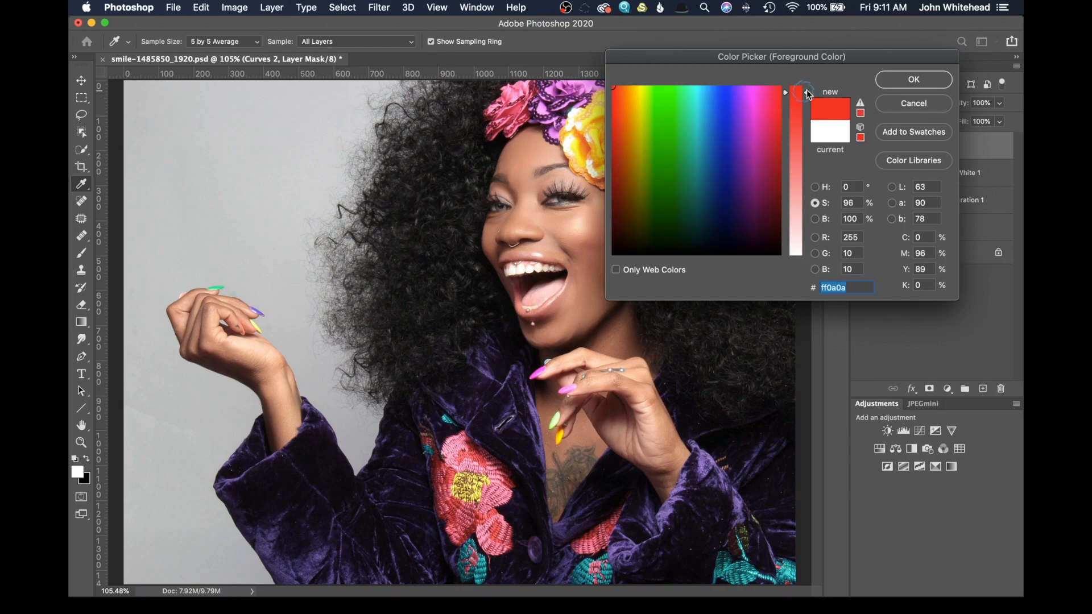
click(910, 79)
key(l)
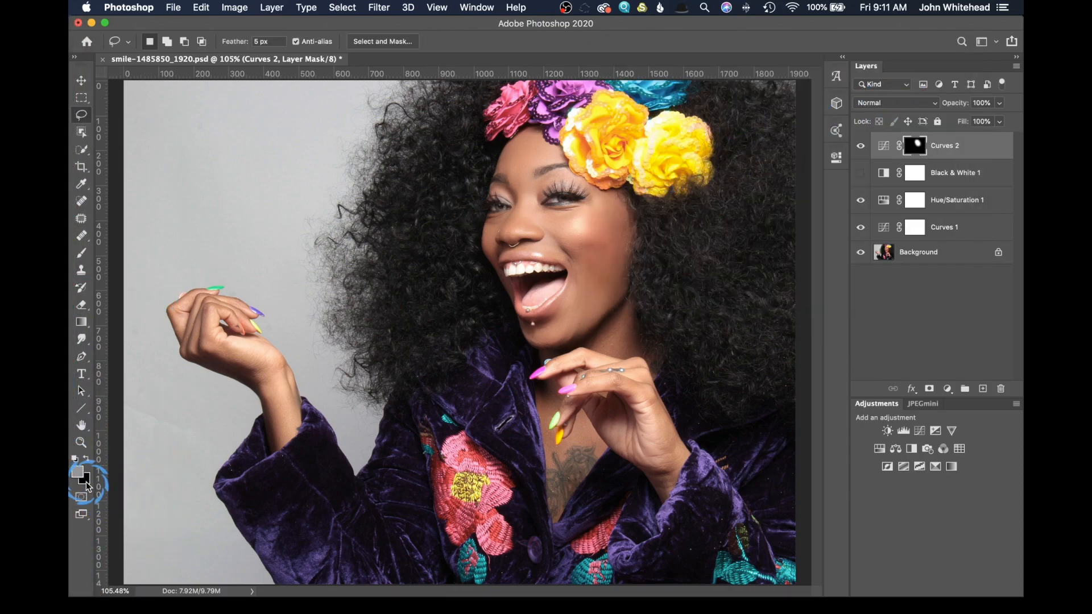
click(306, 409)
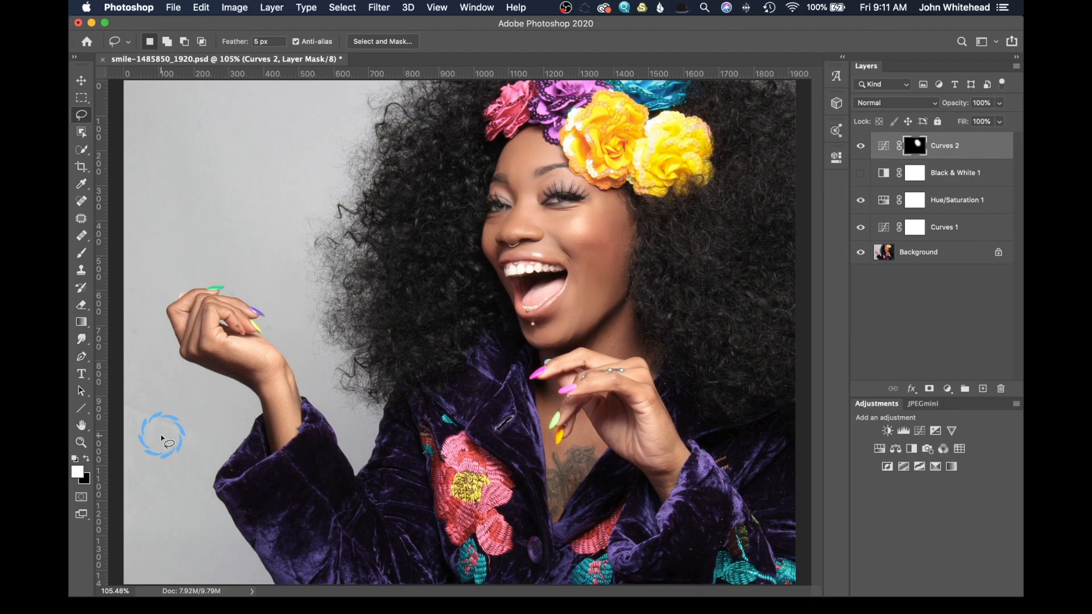
Swap the foreground color to black and show the Black & White 1 layer with its mask selected.
key(x)
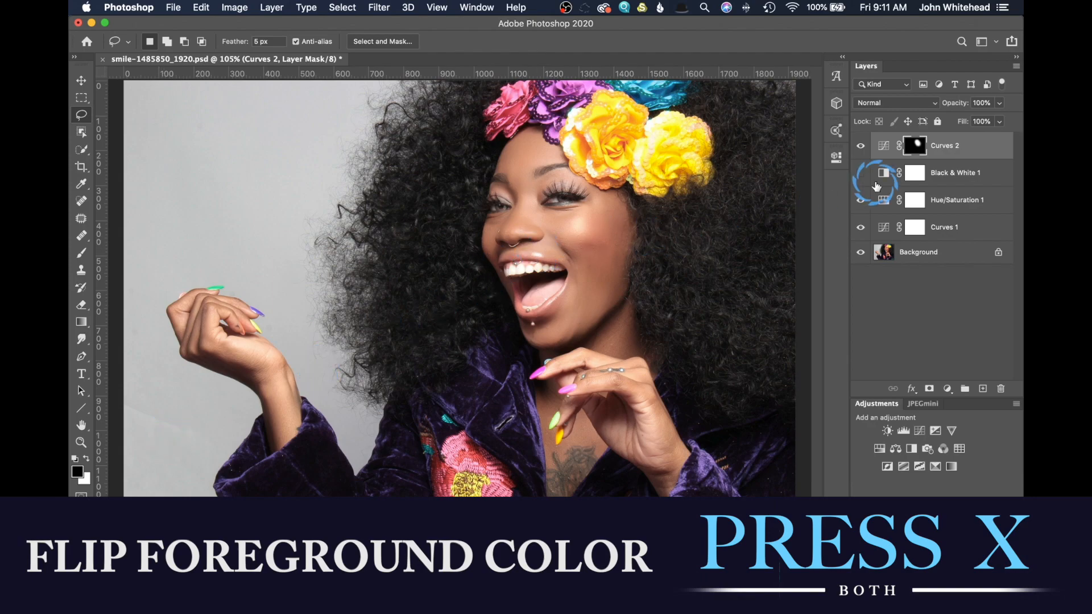
click(917, 174)
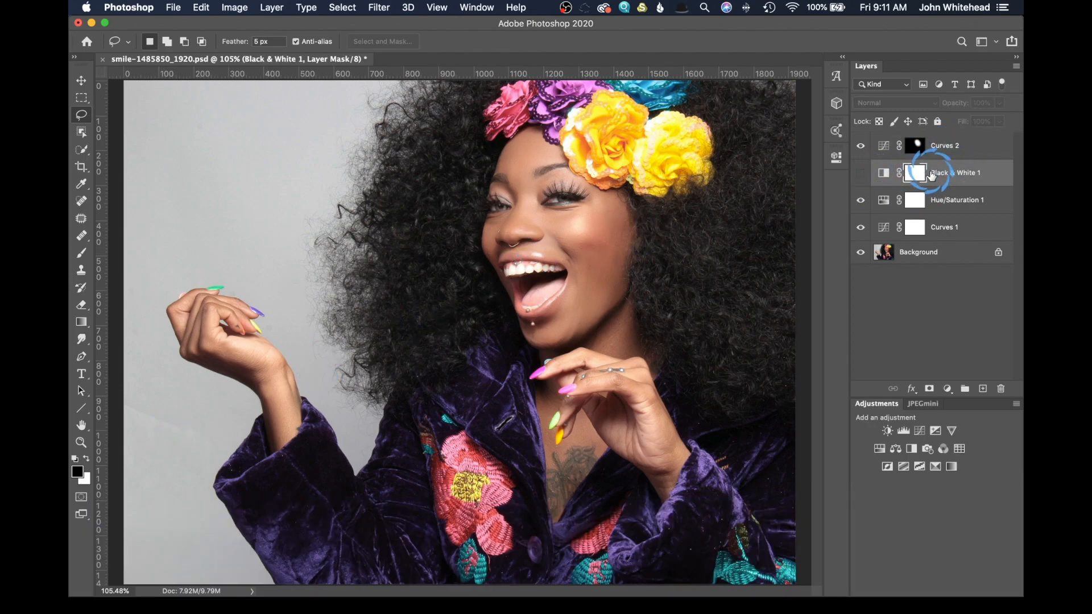
click(861, 173)
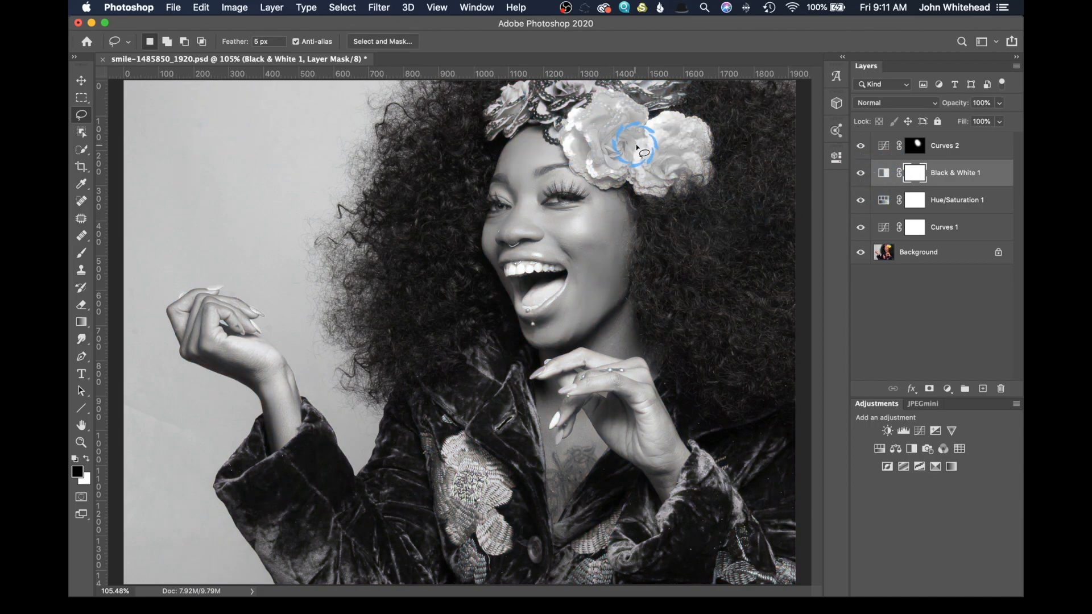
click(920, 174)
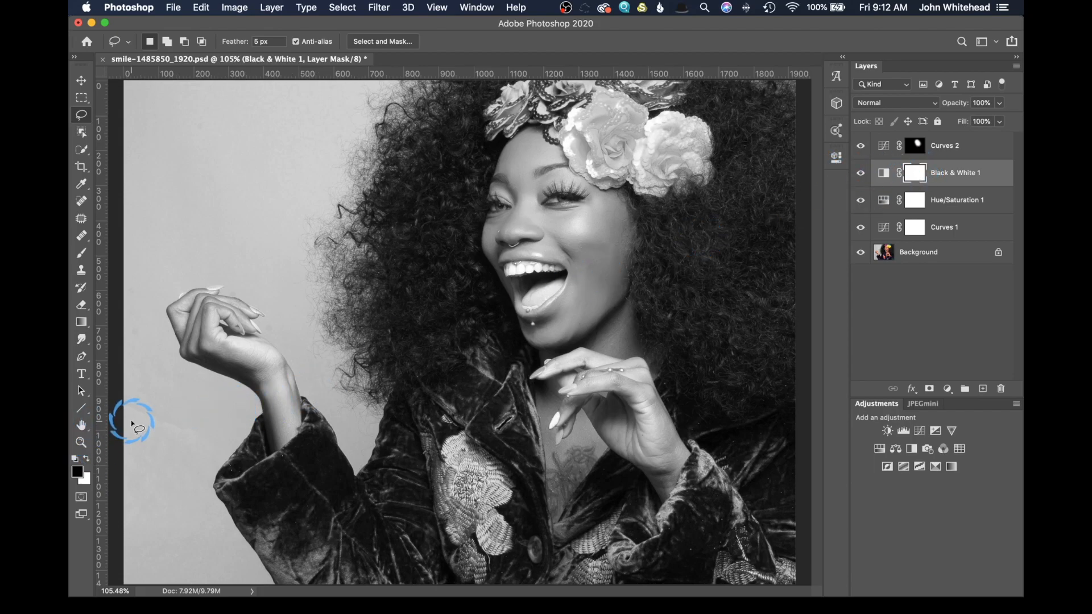
With the Brush tool, paint the Black & White 1 mask in black over the yellow flowers and in white over the face.
click(87, 452)
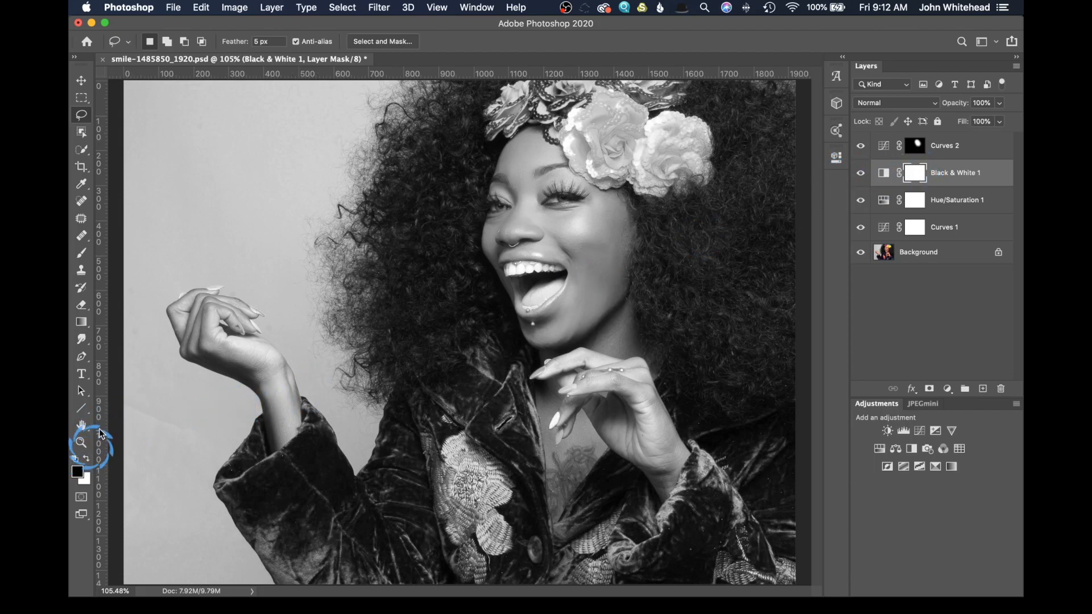
click(80, 259)
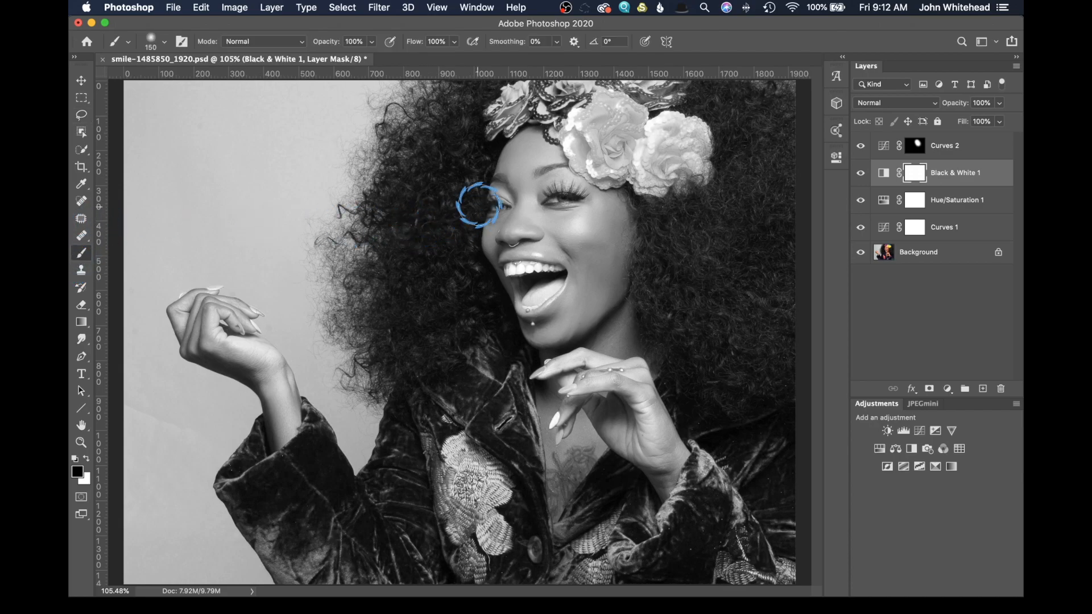
mouse_move(557, 128)
mouse_down()
mouse_move(589, 113)
mouse_move(585, 162)
mouse_move(656, 163)
mouse_move(676, 134)
mouse_move(586, 121)
mouse_move(604, 96)
mouse_move(666, 132)
mouse_up()
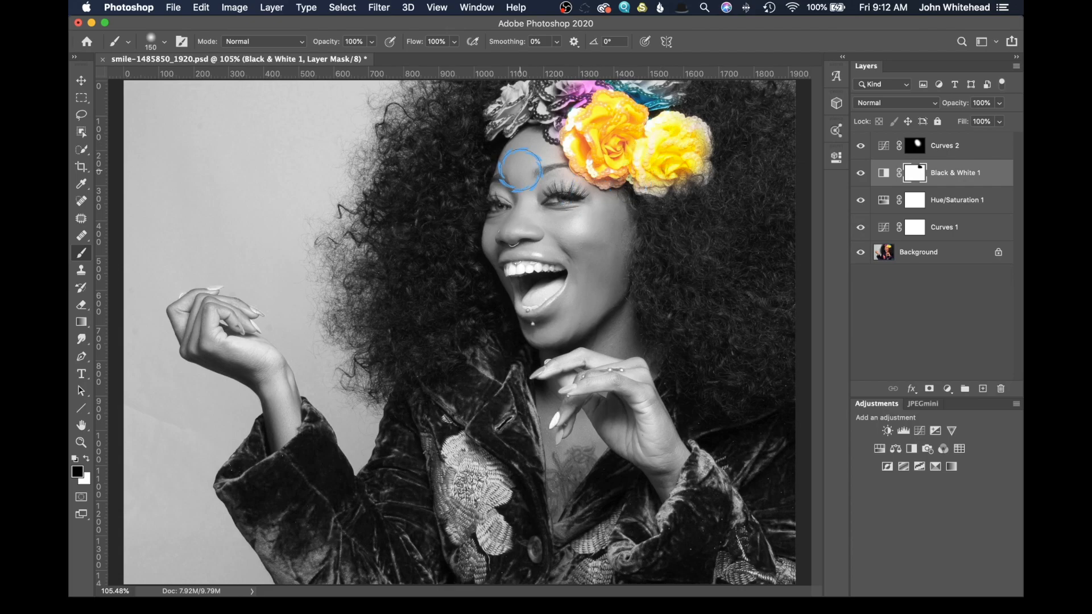
key(x)
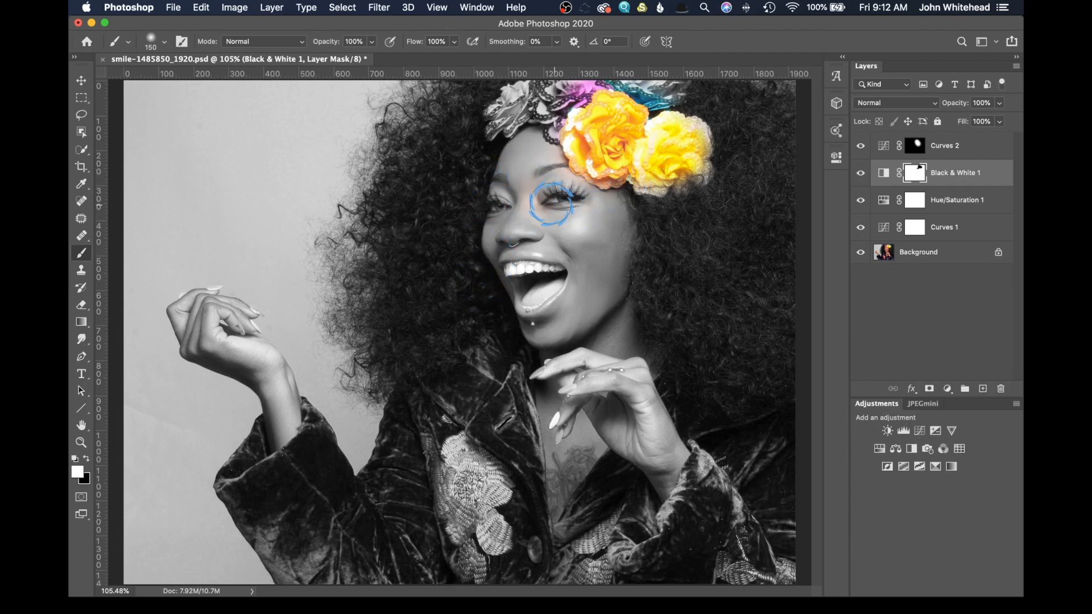
drag(534, 210, 554, 211)
Hide the Black & White 1 layer and draw a Lasso selection around the raised hand on the Background layer.
key(l)
click(860, 173)
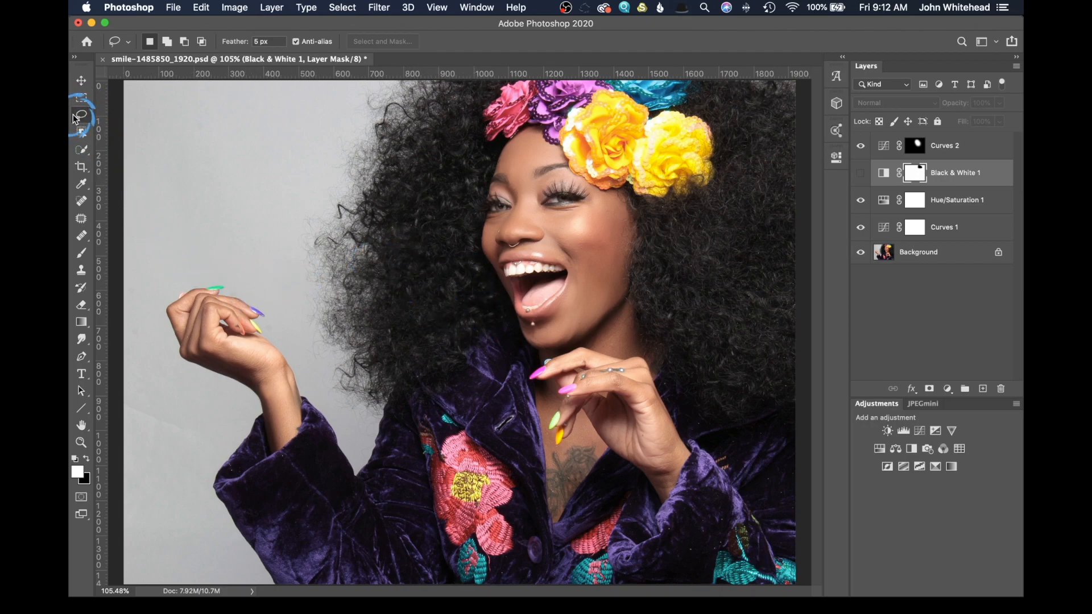
click(883, 252)
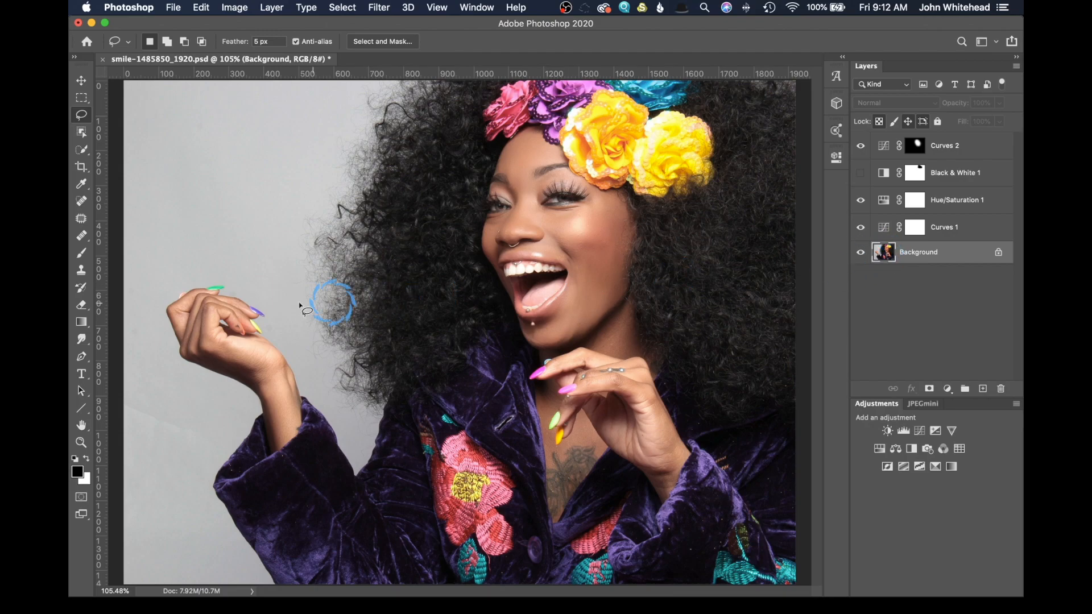
mouse_move(165, 283)
mouse_down()
mouse_move(195, 377)
mouse_move(309, 378)
mouse_move(244, 268)
mouse_move(293, 329)
mouse_up()
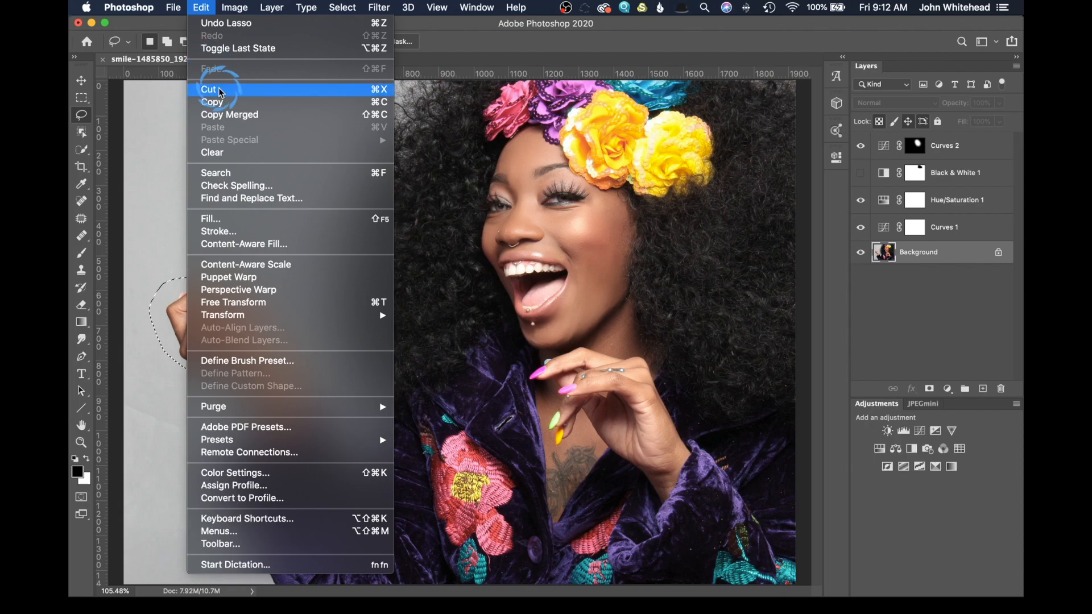
Copy and paste the lassoed hand onto its own layer and move the copy directly above the original hand.
click(223, 108)
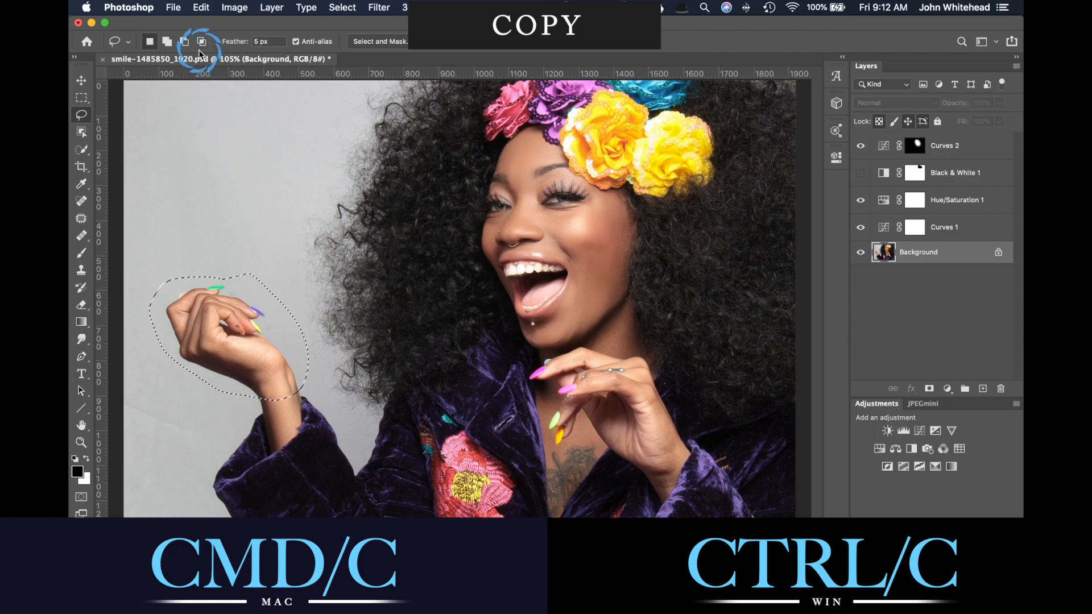
key(super+v)
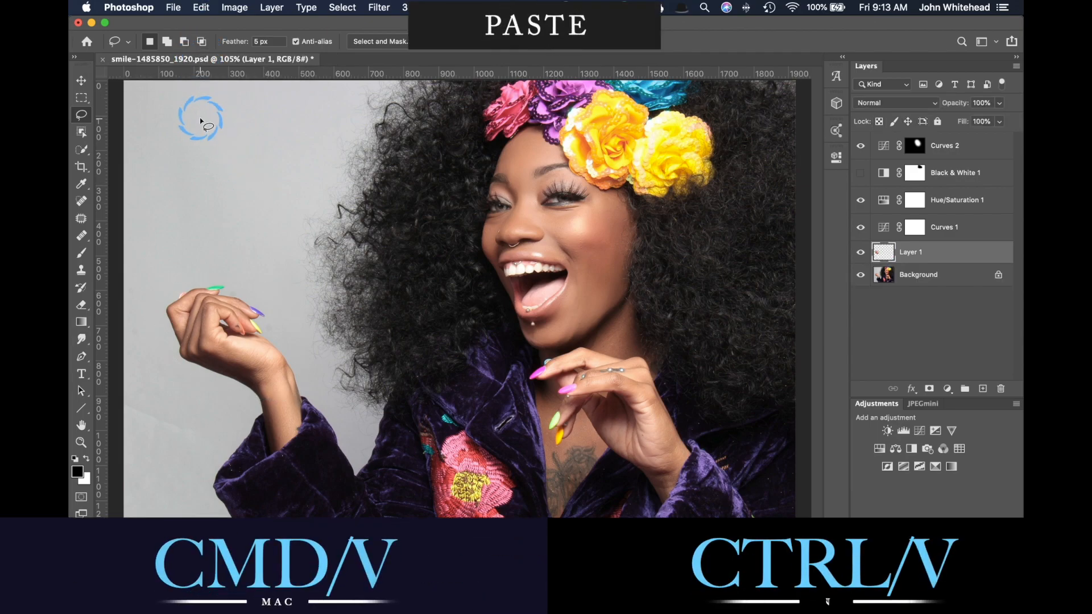
click(83, 79)
drag(207, 285, 213, 164)
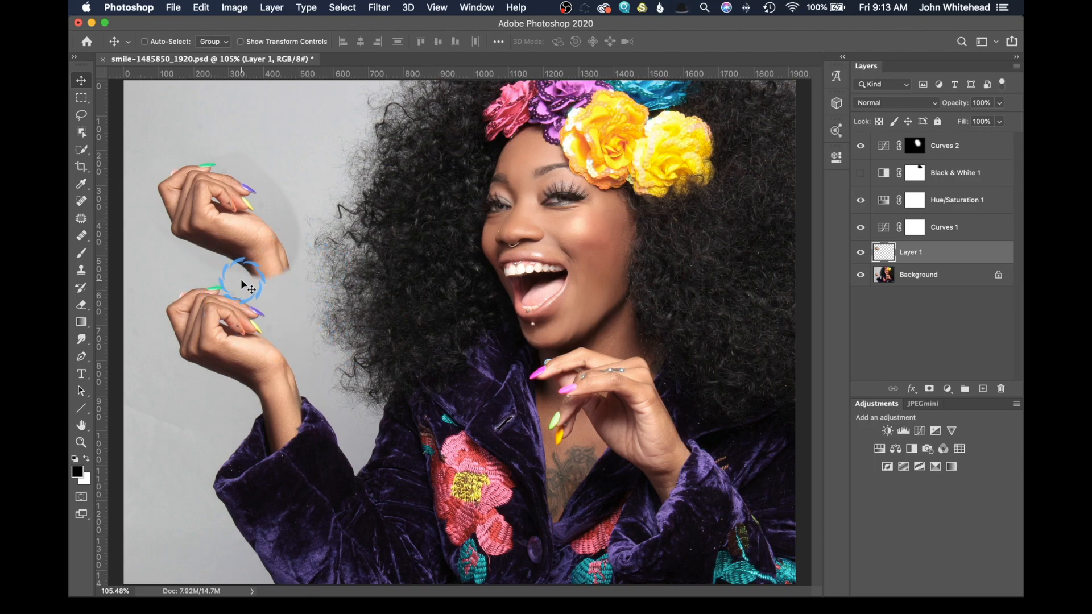
Hide the pasted hand layer and switch to the Brush tool, followed by the Lasso tool.
click(860, 252)
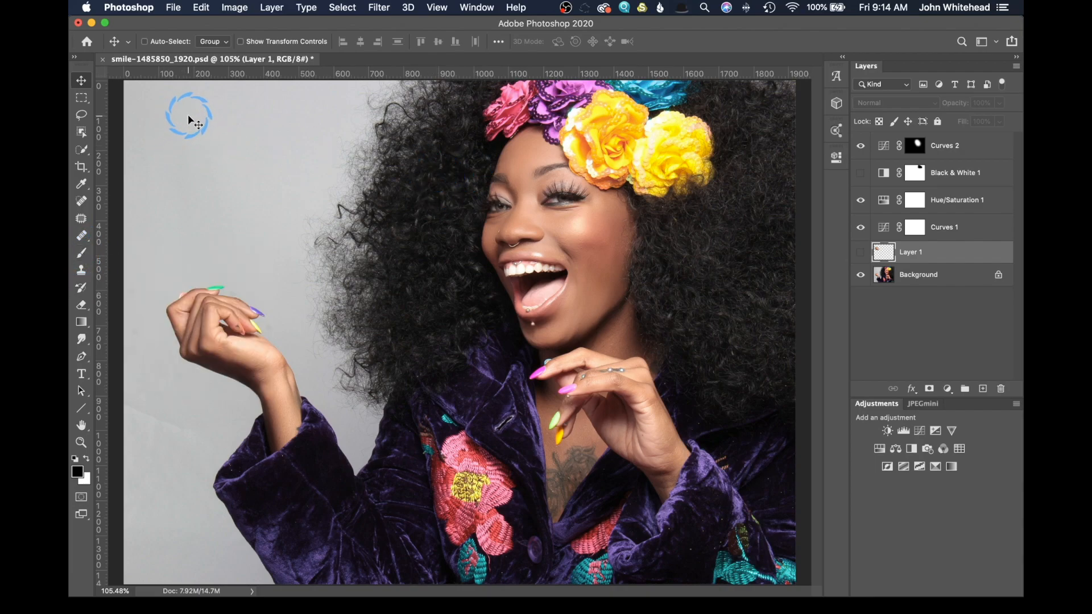
key(b)
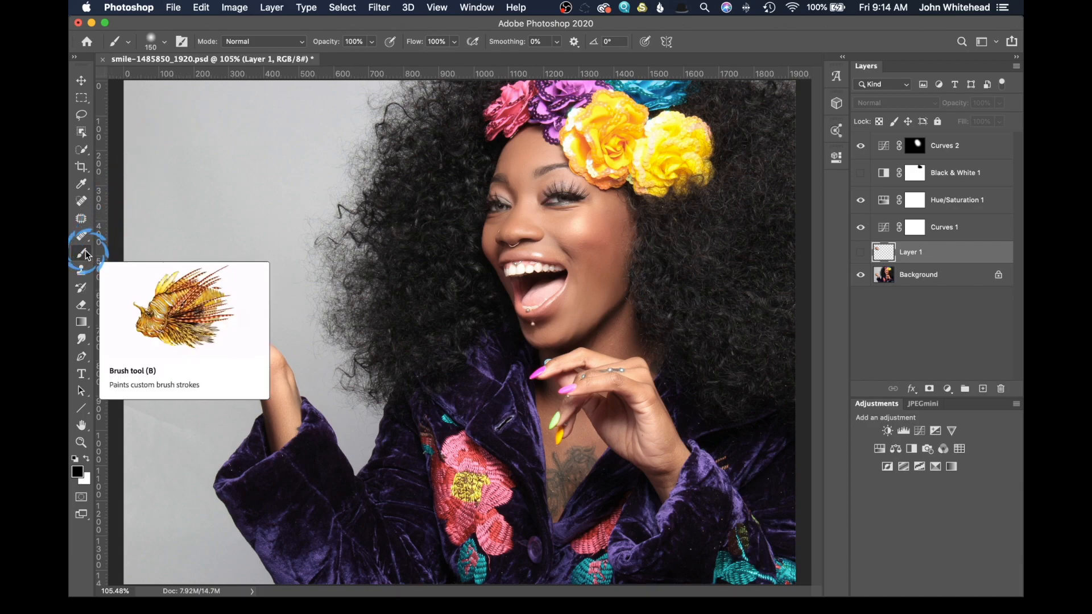
click(83, 115)
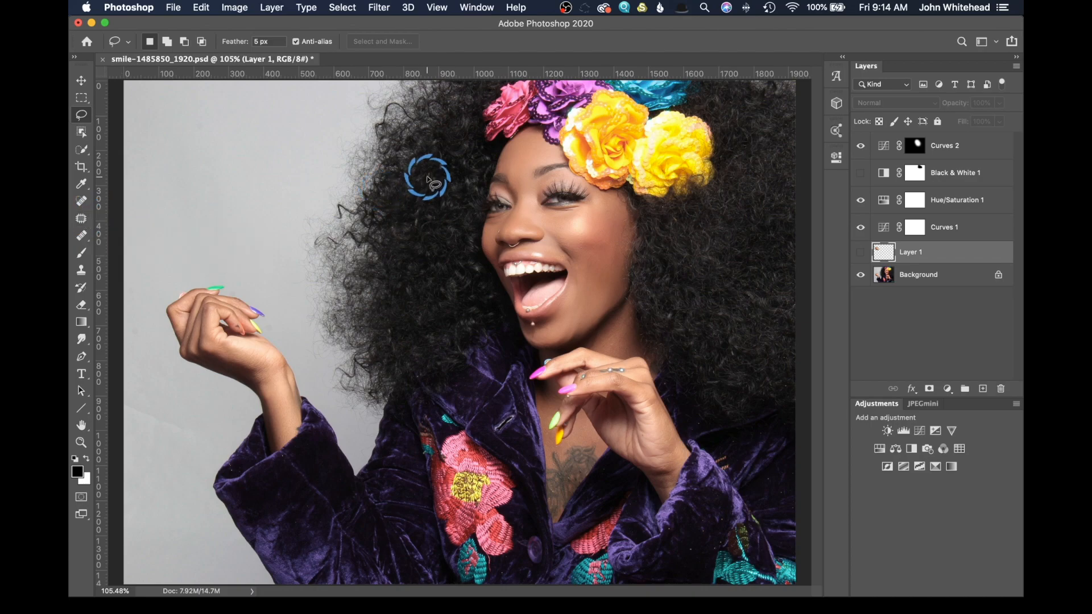
View the Curves and Levels adjustment dialogs for the Background layer, cancelling each without changes.
click(883, 275)
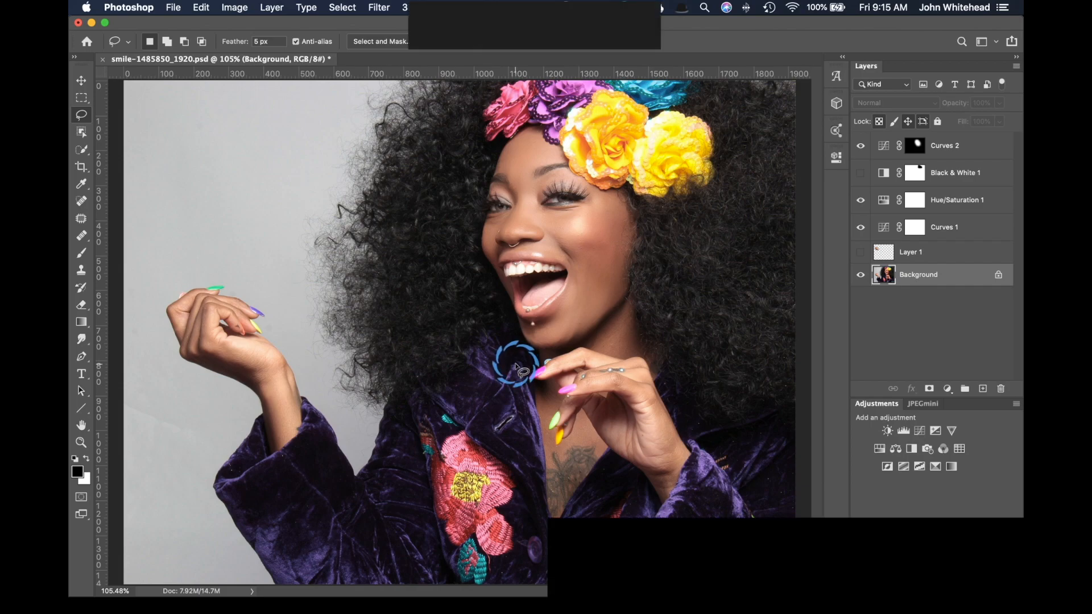
key(super+m)
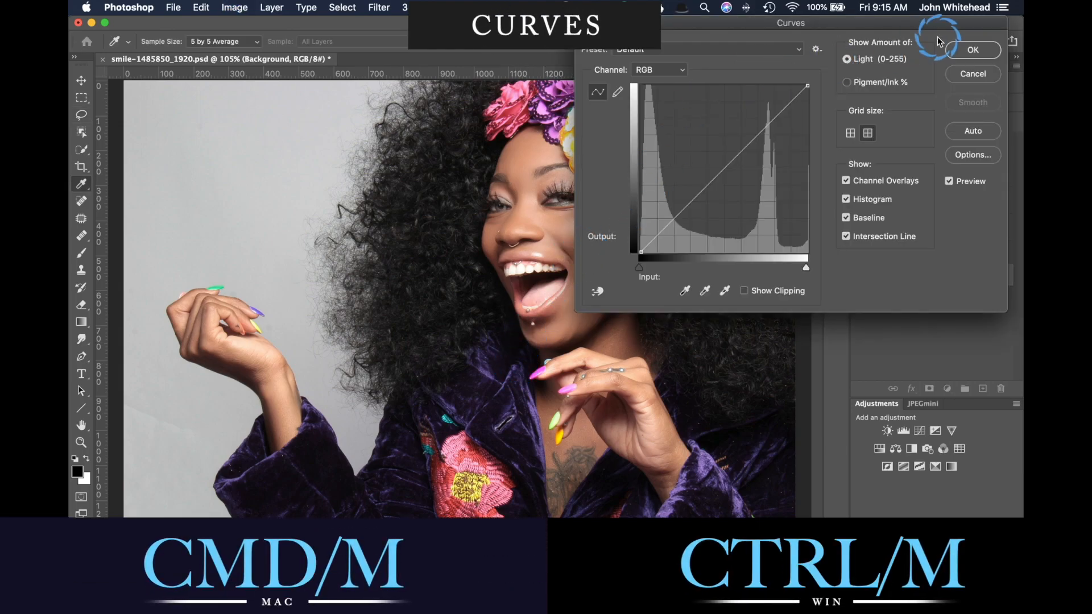
click(973, 75)
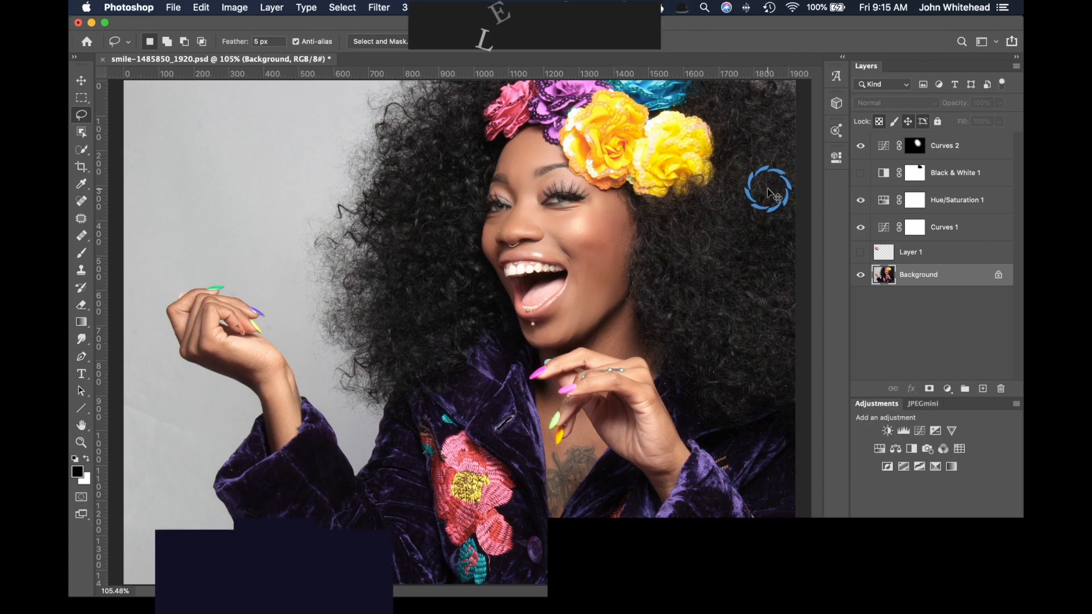
key(super+l)
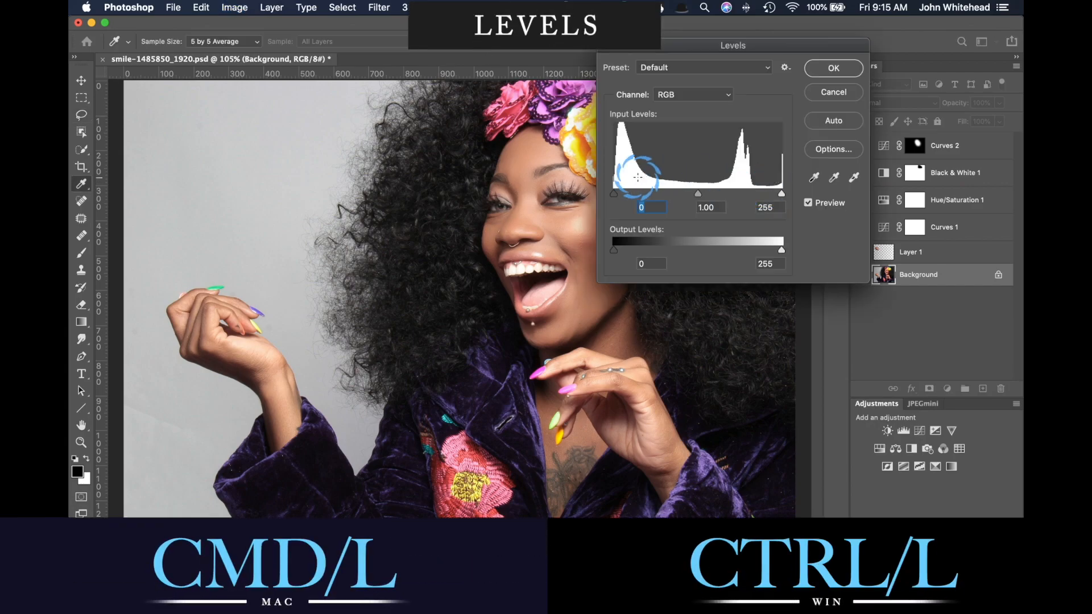
click(833, 92)
View the Color Balance and Hue/Saturation dialogs for the Background layer without changing any values, and return to the Lasso tool.
key(super+b)
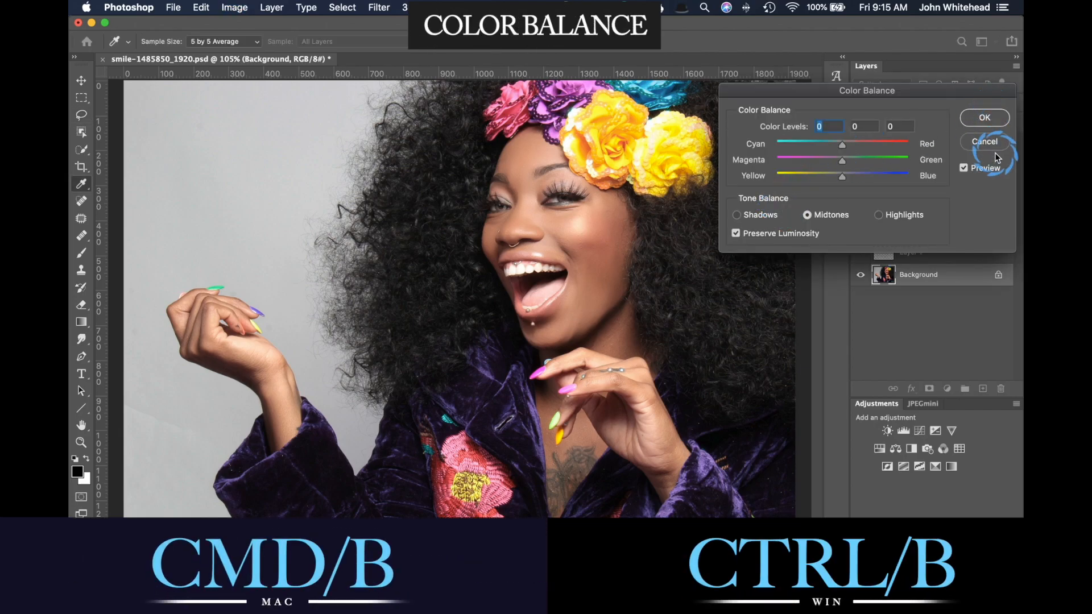
click(984, 142)
key(super+u)
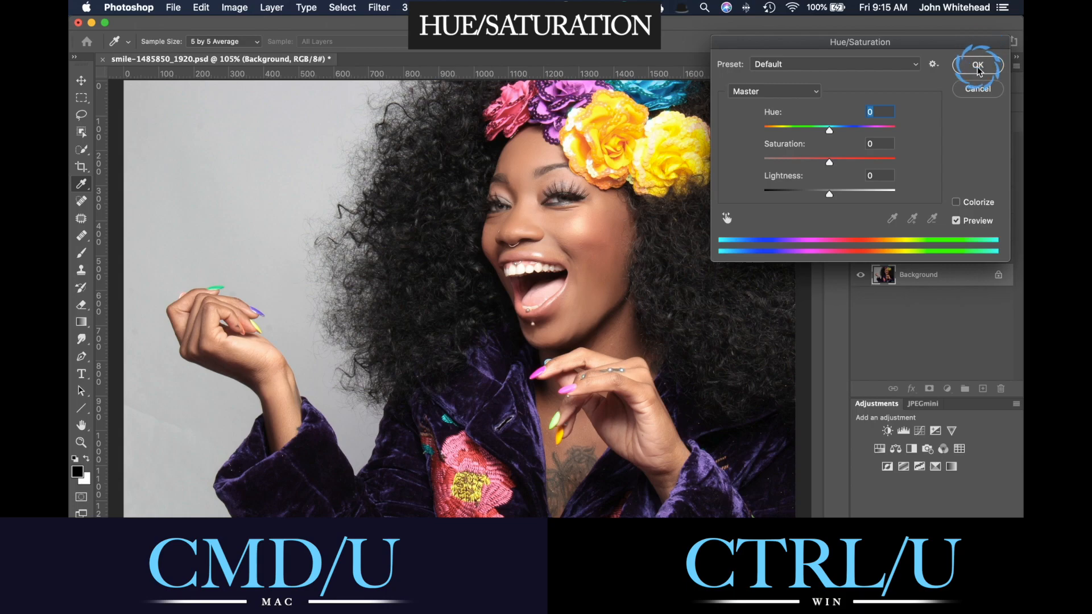
click(977, 65)
key(l)
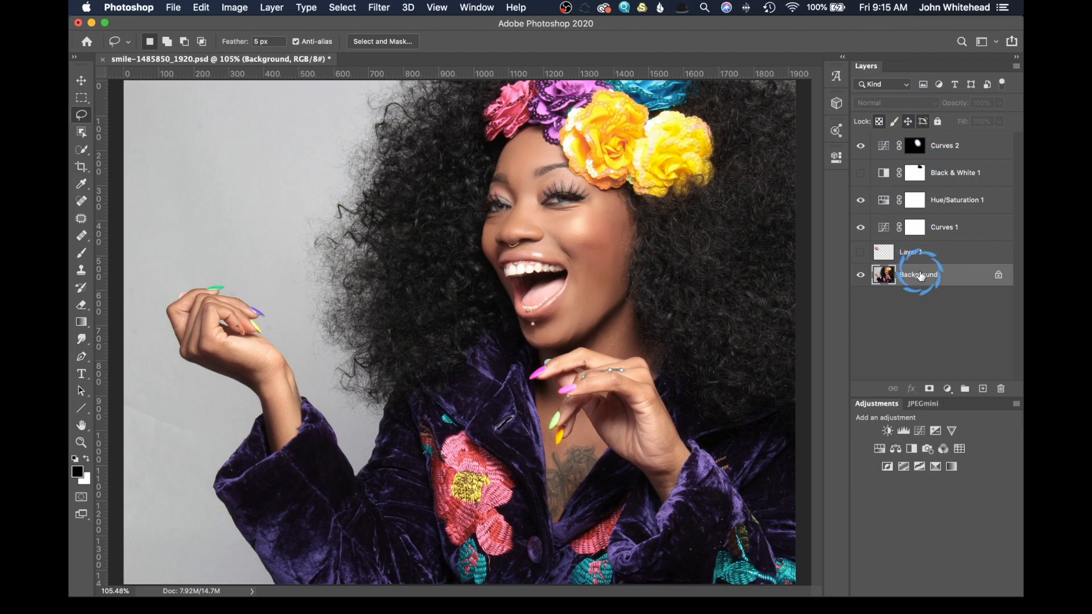
Select the range of layers from Curves 2 through Curves 1, and return to selecting only the Curves 2 layer mask.
click(964, 150)
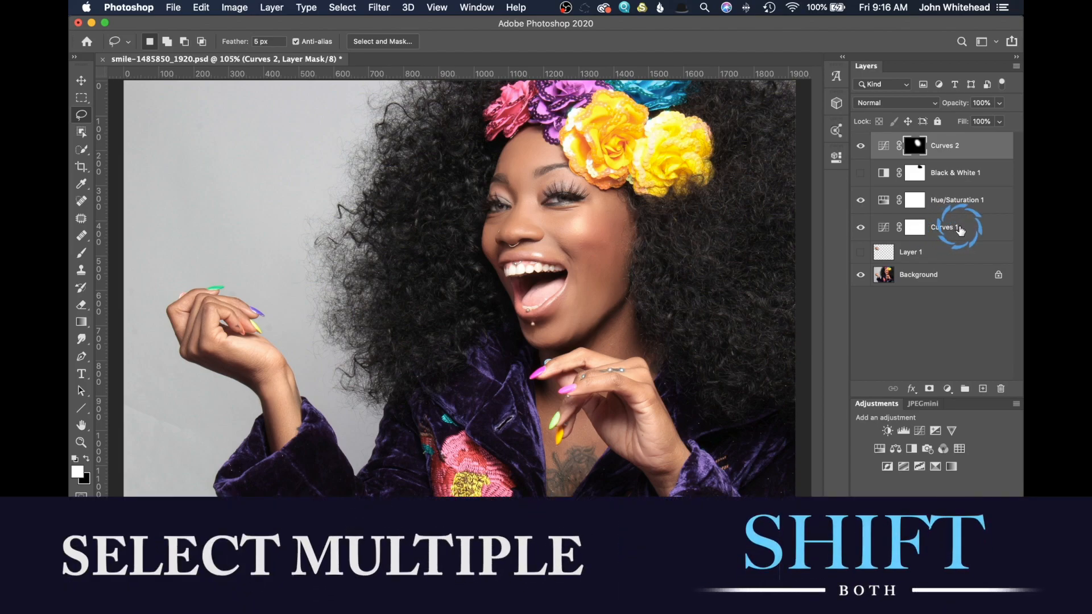
shift+click(965, 231)
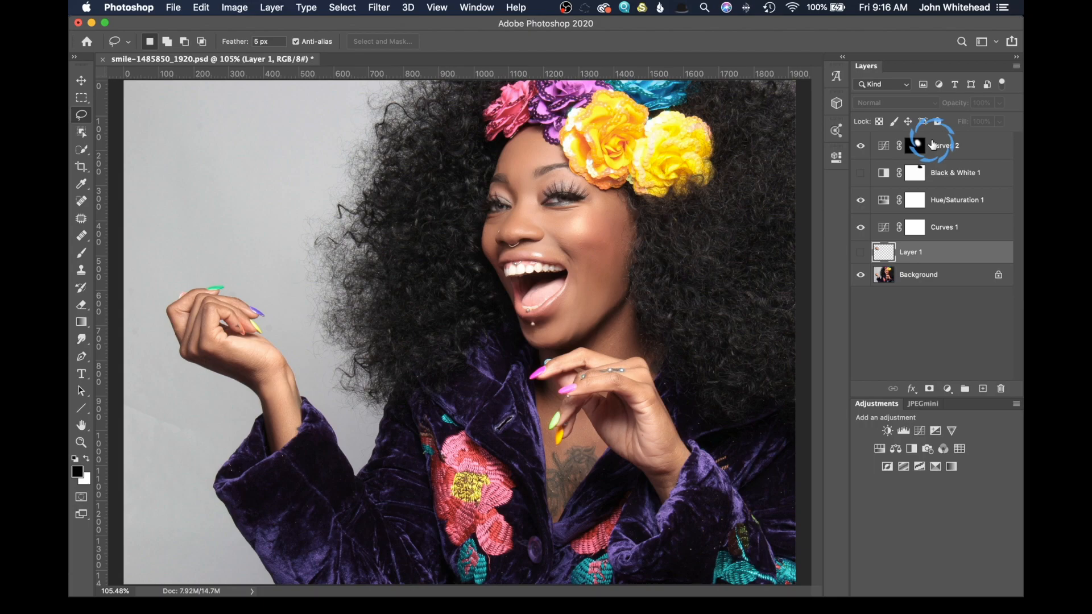
click(922, 145)
key(x)
Load the Black & White 1 mask as a selection, and select the Curves 1, Black & White 1 and Background layers together.
click(920, 228)
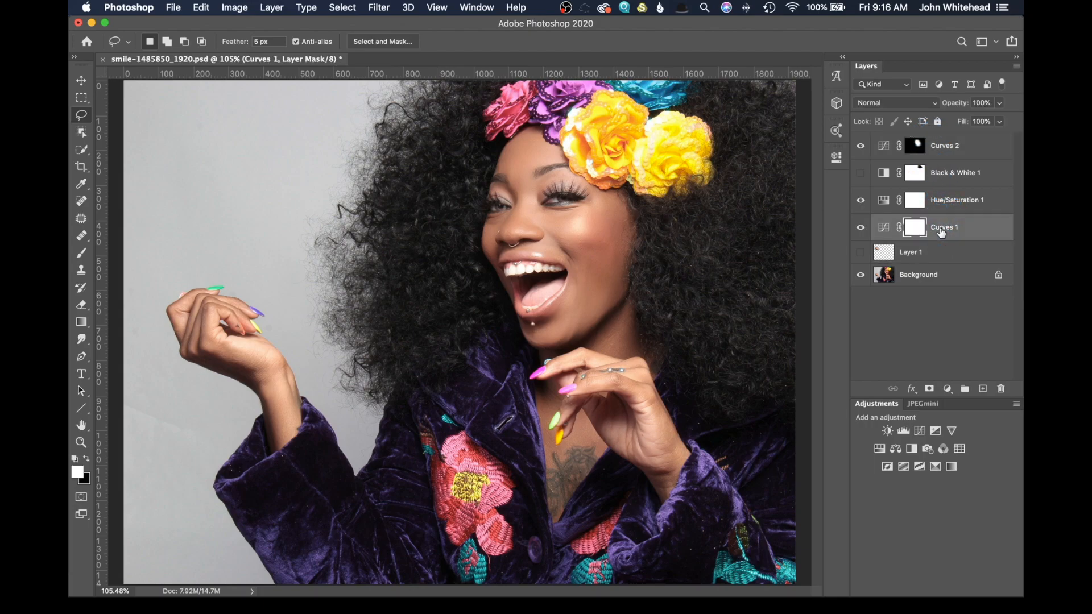
super+click(919, 174)
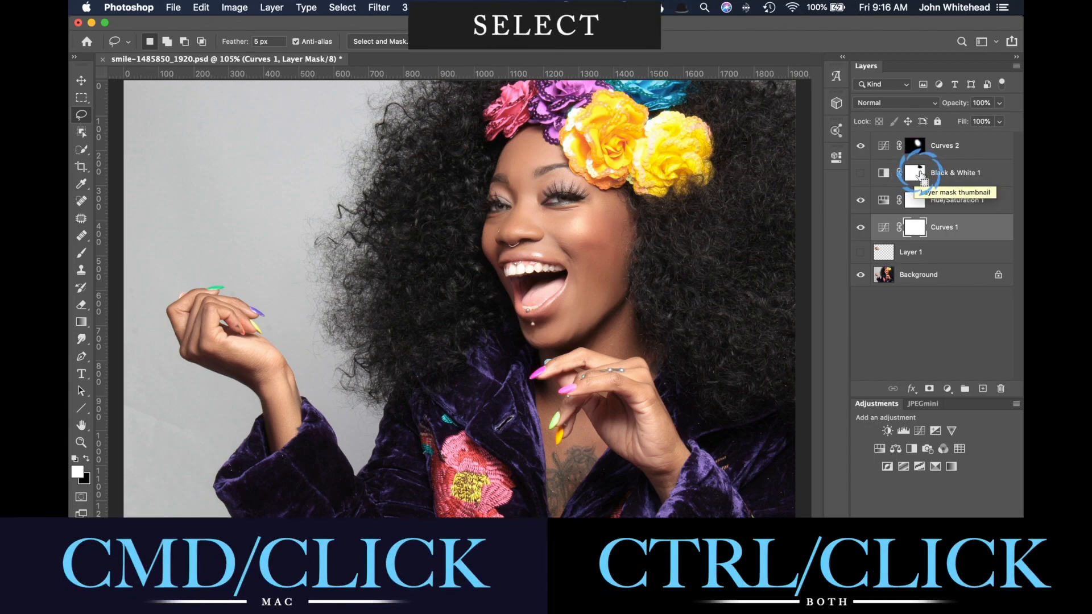
super+click(961, 180)
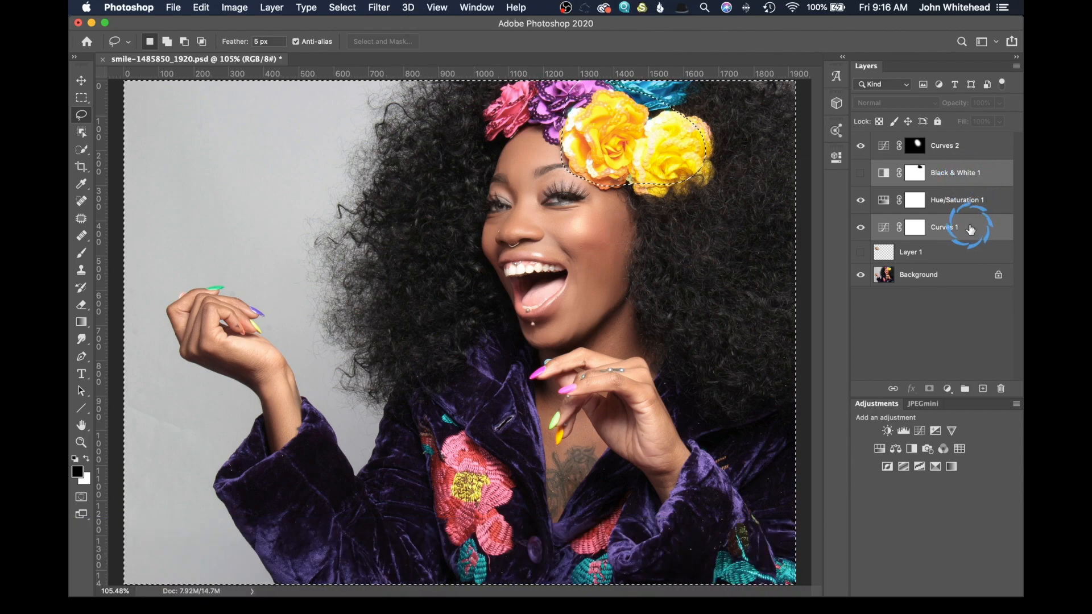
super+click(958, 281)
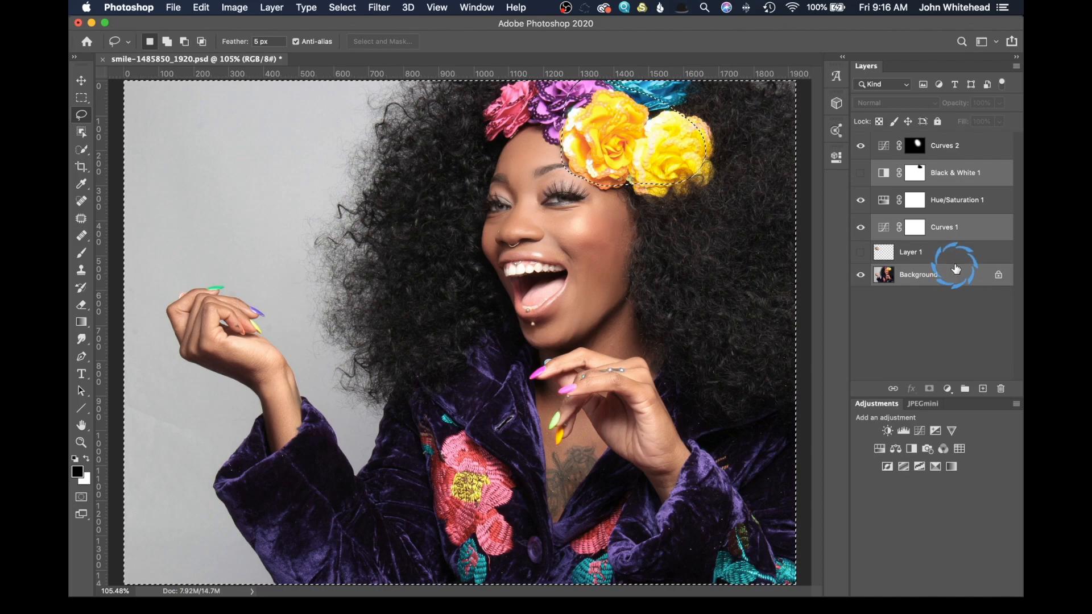
Group the four adjustment layers from Curves 2 through Curves 1.
click(942, 152)
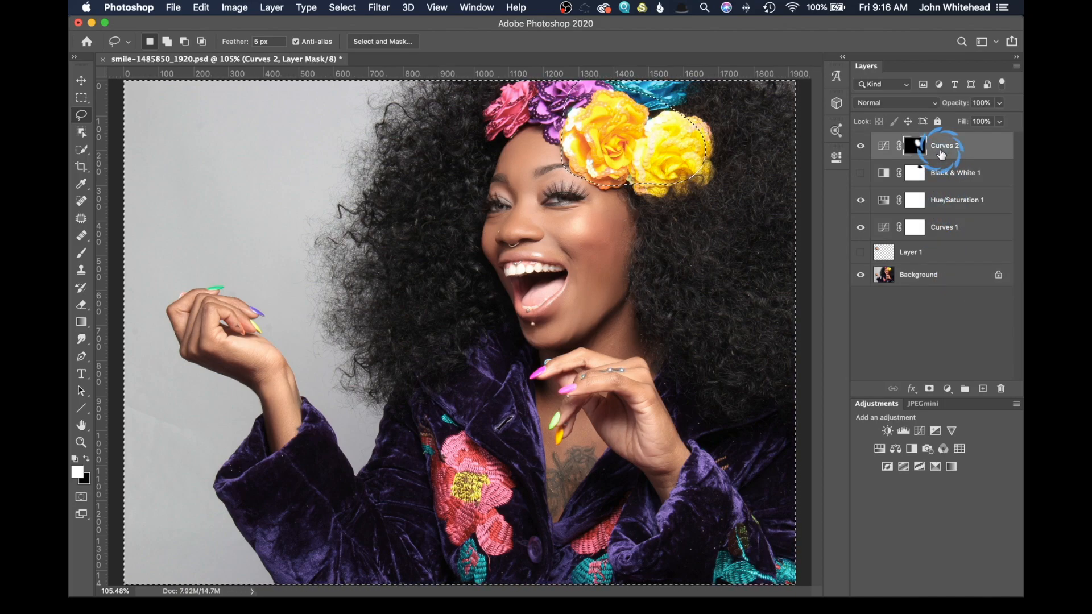
shift+click(958, 226)
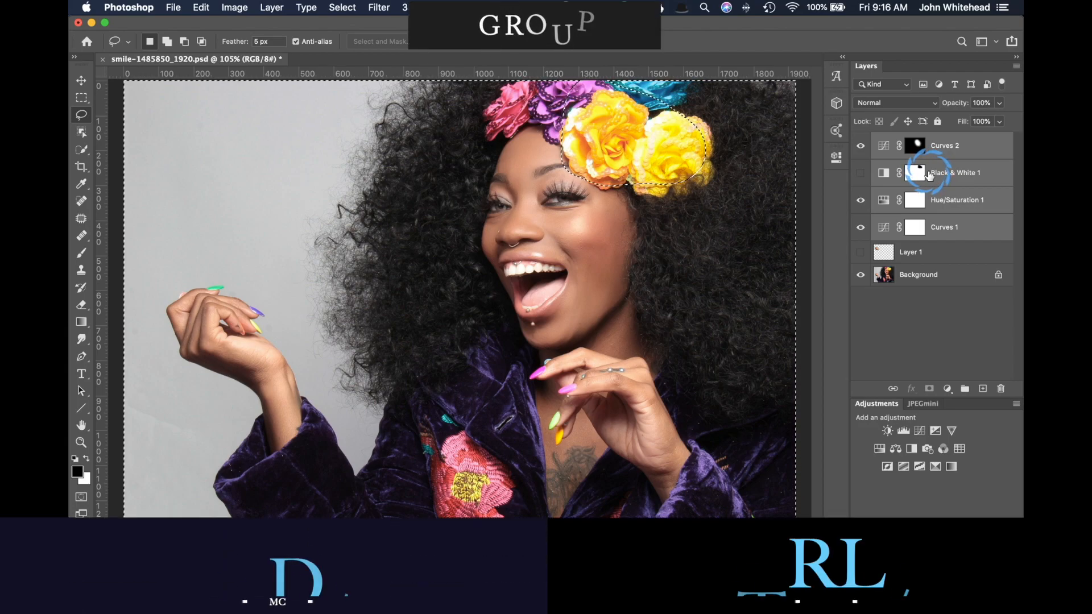
key(cmd+g)
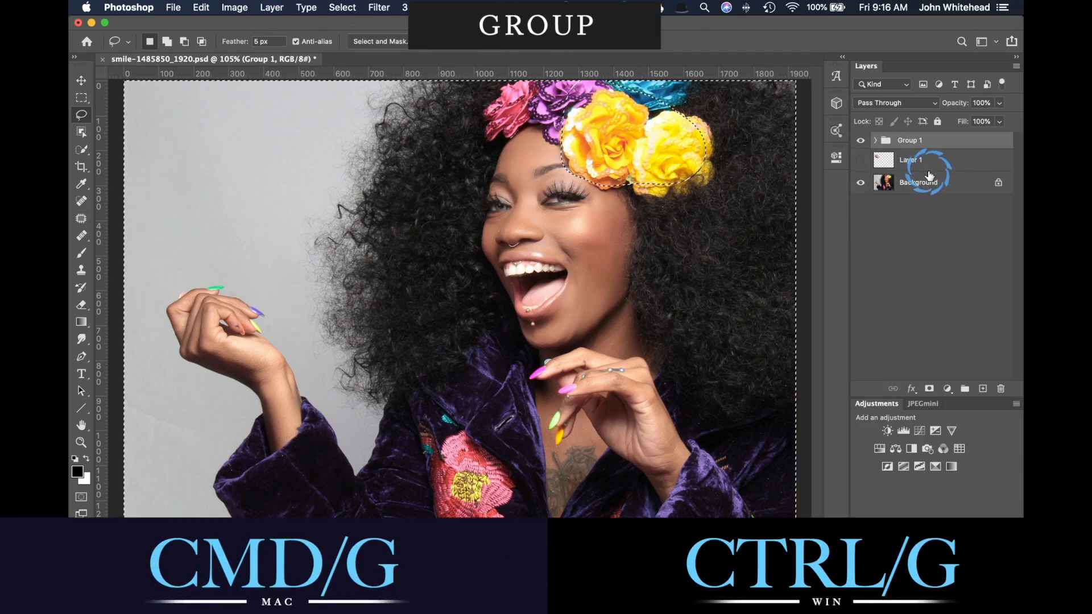